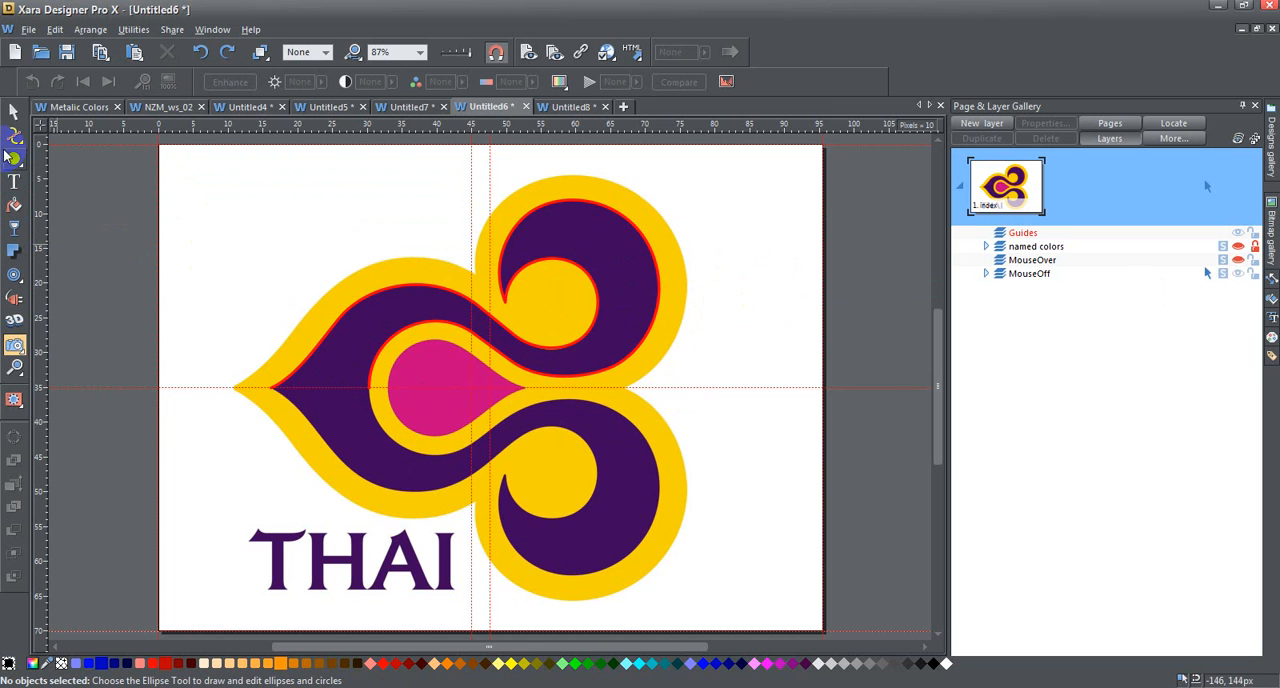
- Nudge the red upper outline up off the purple artwork and back onto its edge
click(389, 293)
key(Up)
key(Up)
key(Up)
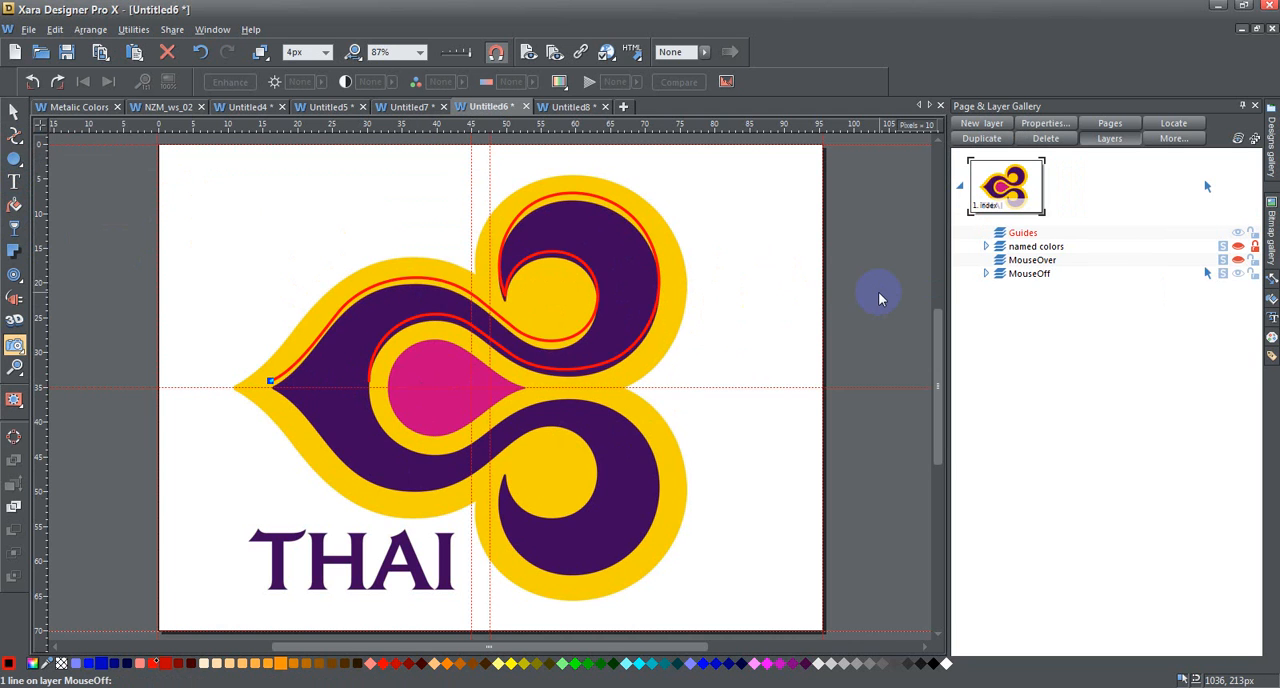
key(Down)
key(Down)
key(Down)
key(Up)
key(Up)
key(Down)
key(Down)
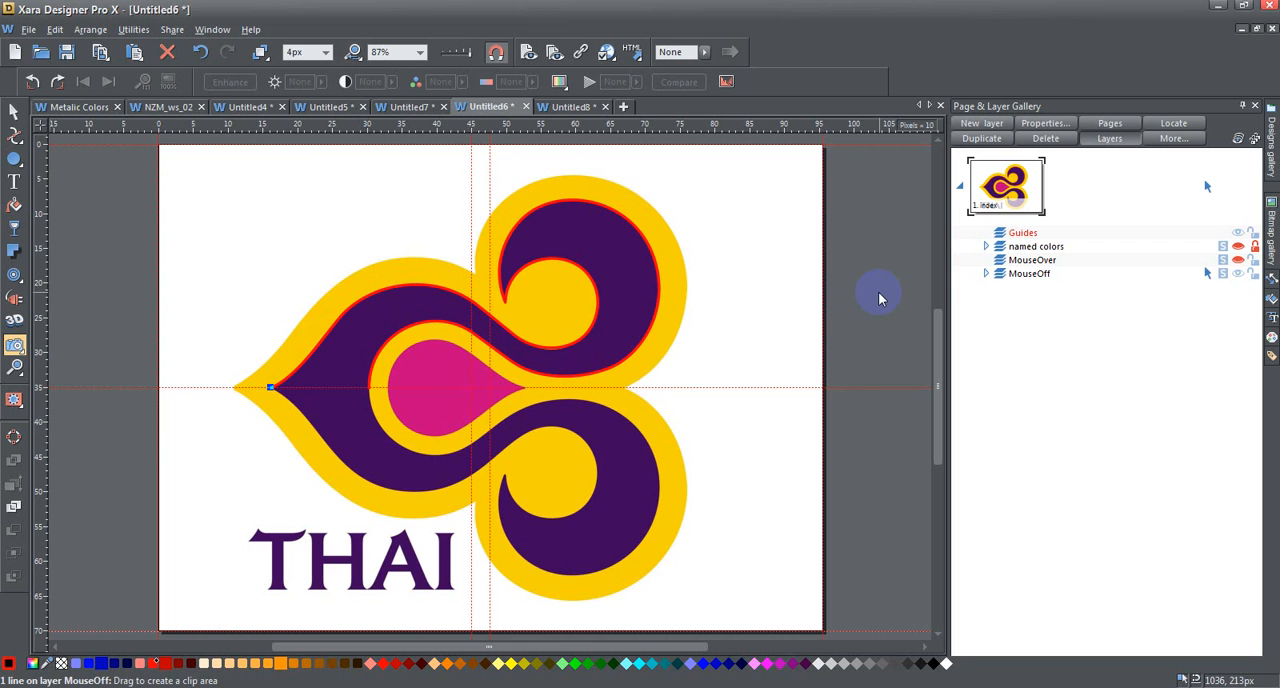
- Display the point handles of the red upper outline with the Shape Tool and clear the selection
click(14, 139)
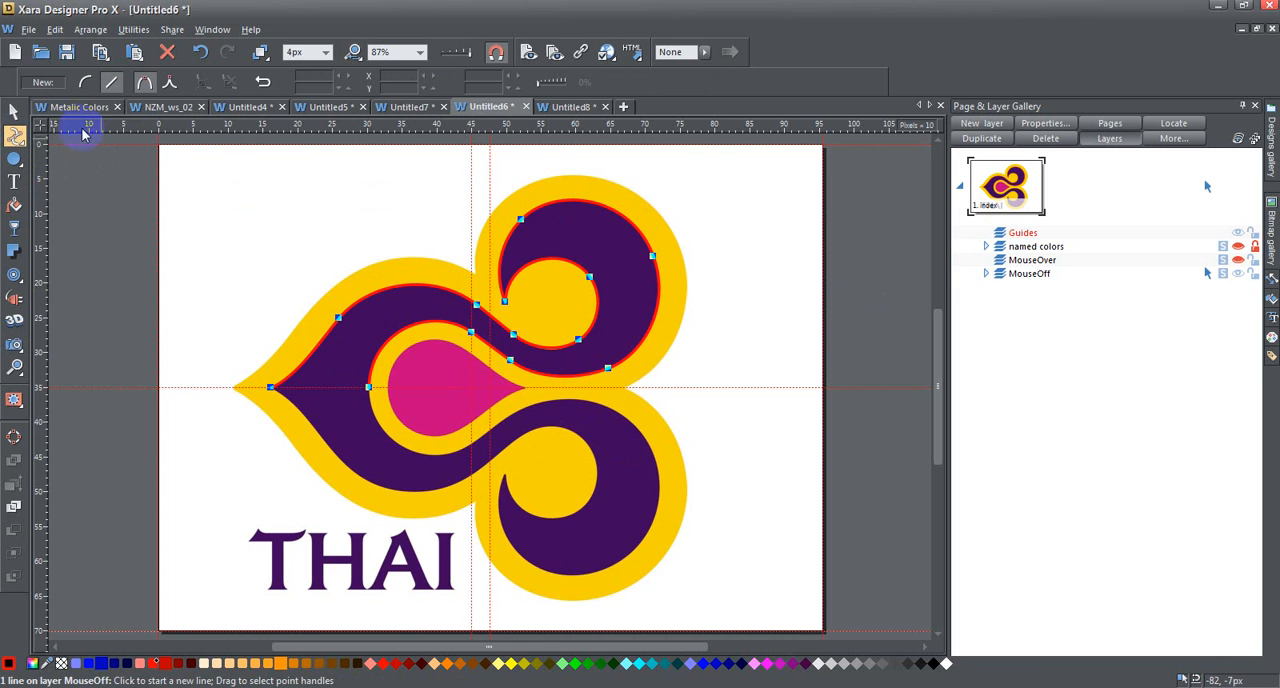
click(15, 112)
click(54, 156)
- Trace part of the lower curl's inner yellow circle with two connected line segments bent into curves along its edge
click(15, 137)
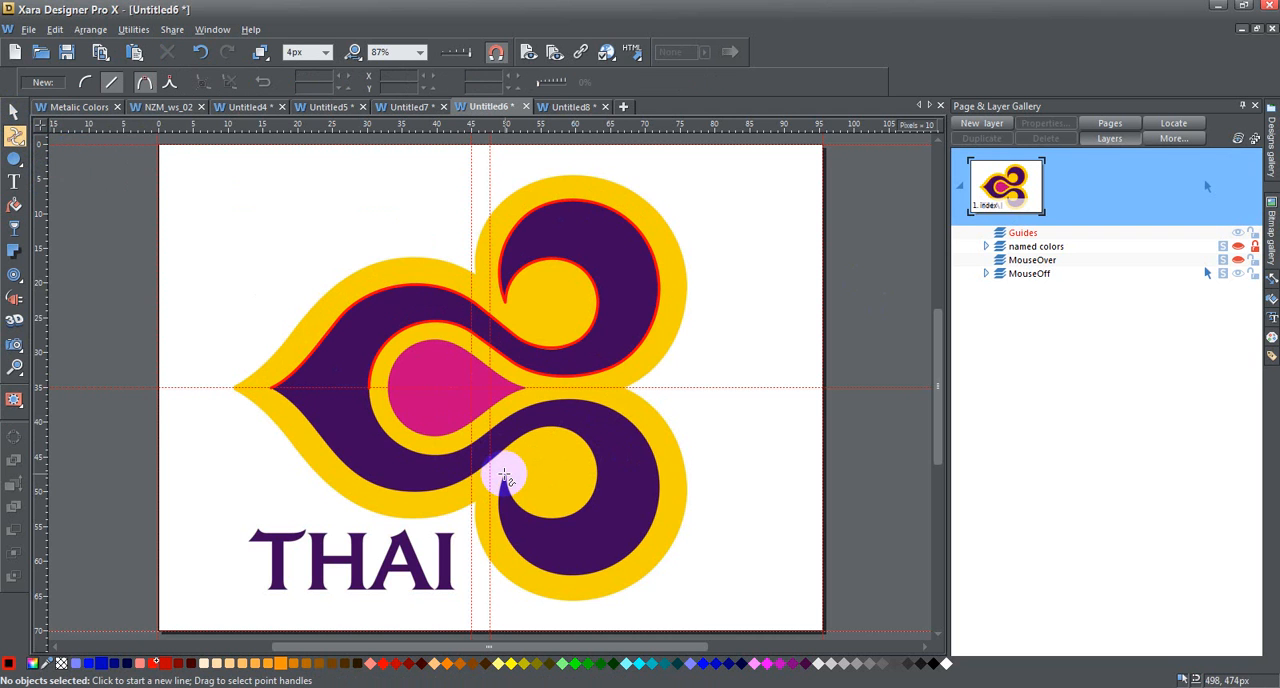
click(504, 476)
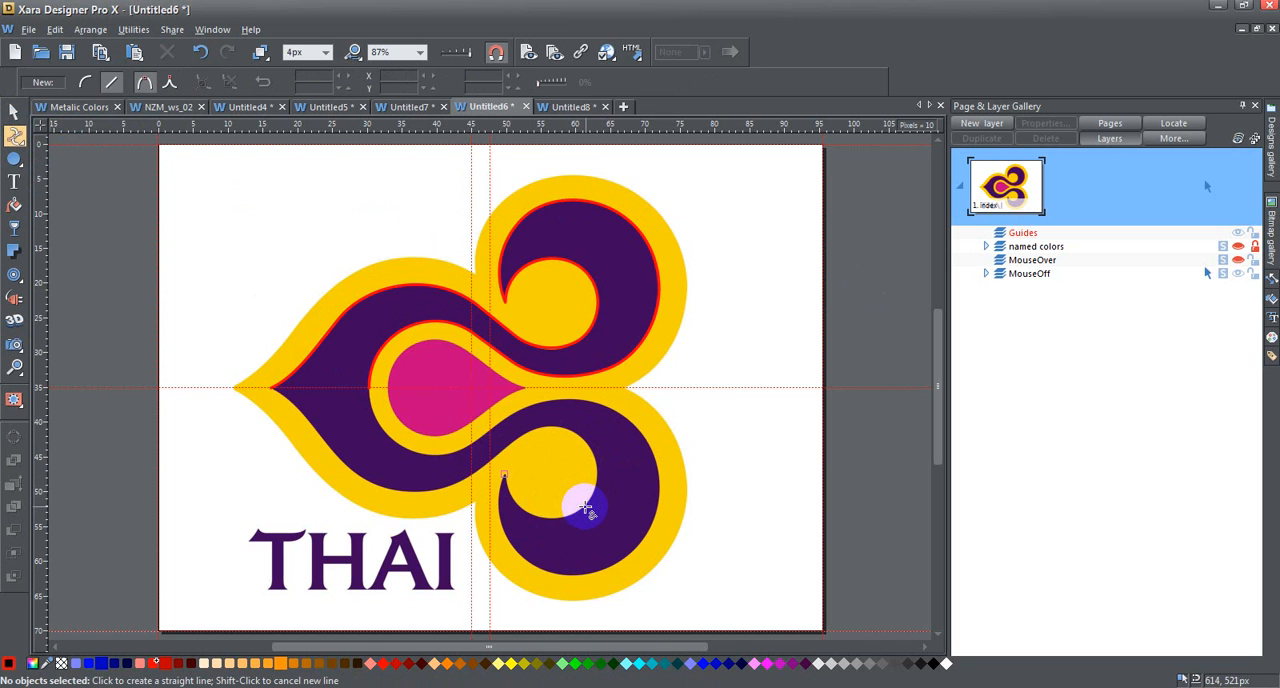
click(584, 506)
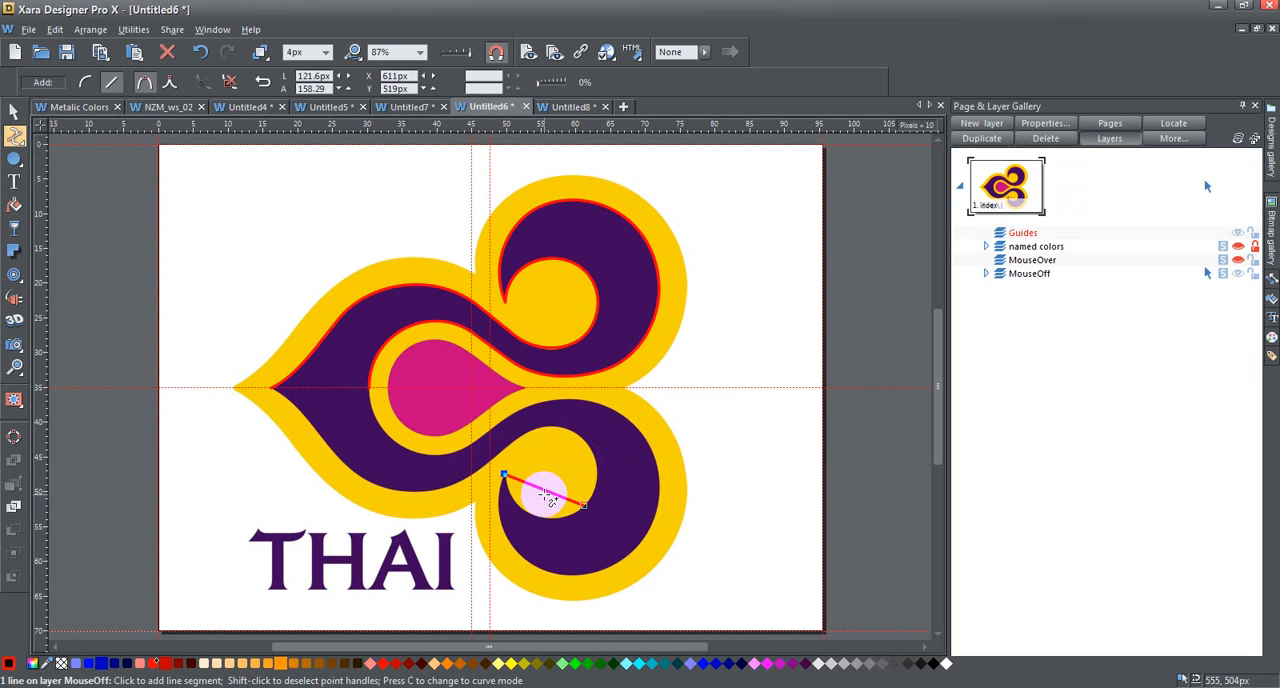
drag(547, 497, 550, 533)
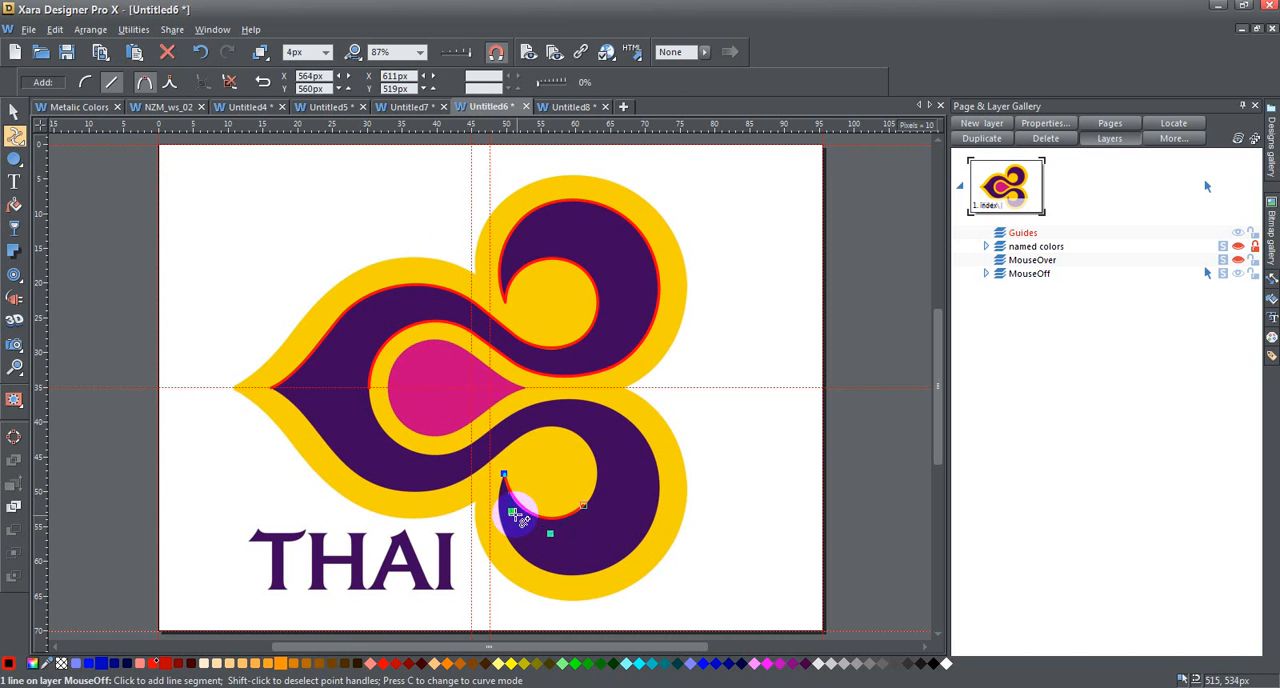
click(567, 430)
drag(580, 472, 598, 446)
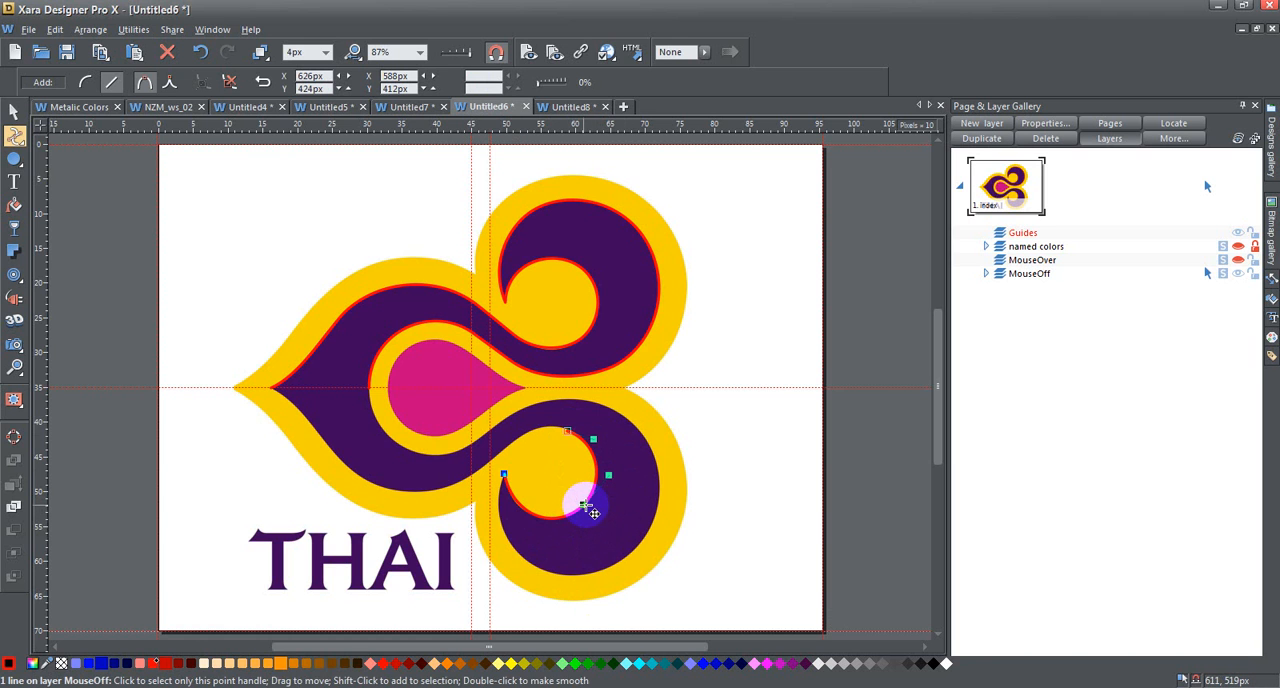
- Change the point joining the two traced curve segments on the lower curl to a smooth join
click(15, 367)
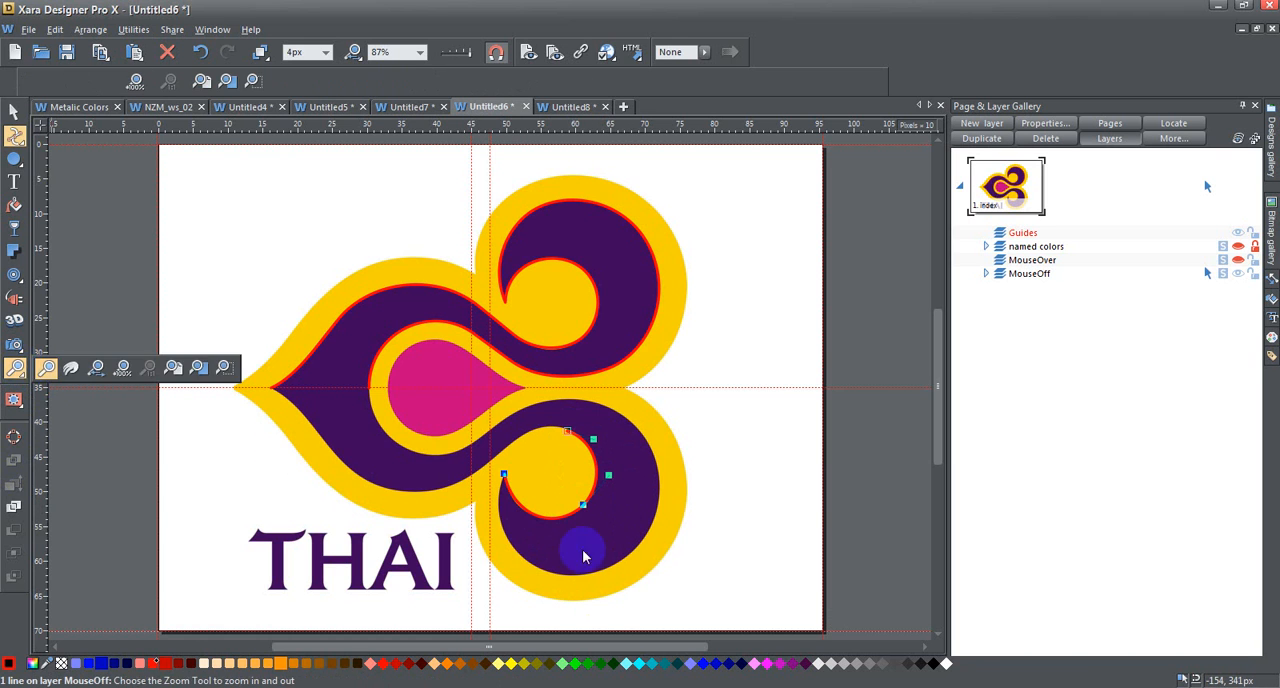
click(582, 508)
click(582, 510)
click(588, 506)
click(628, 449)
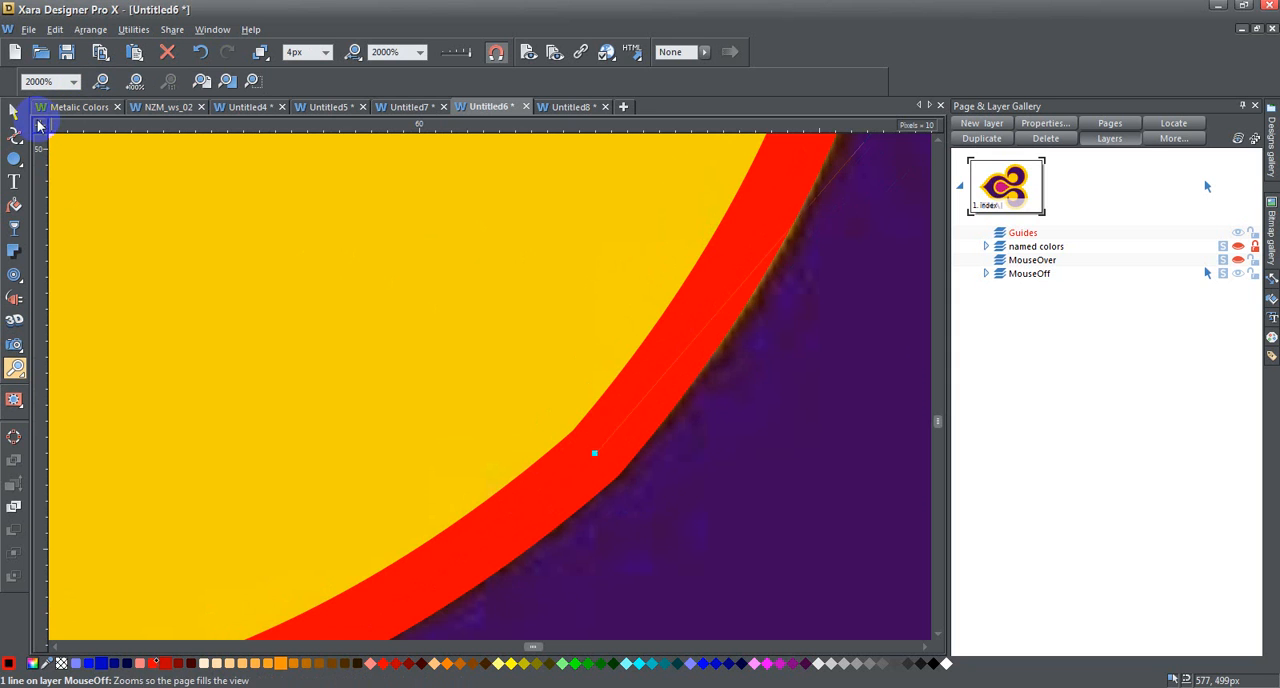
click(17, 137)
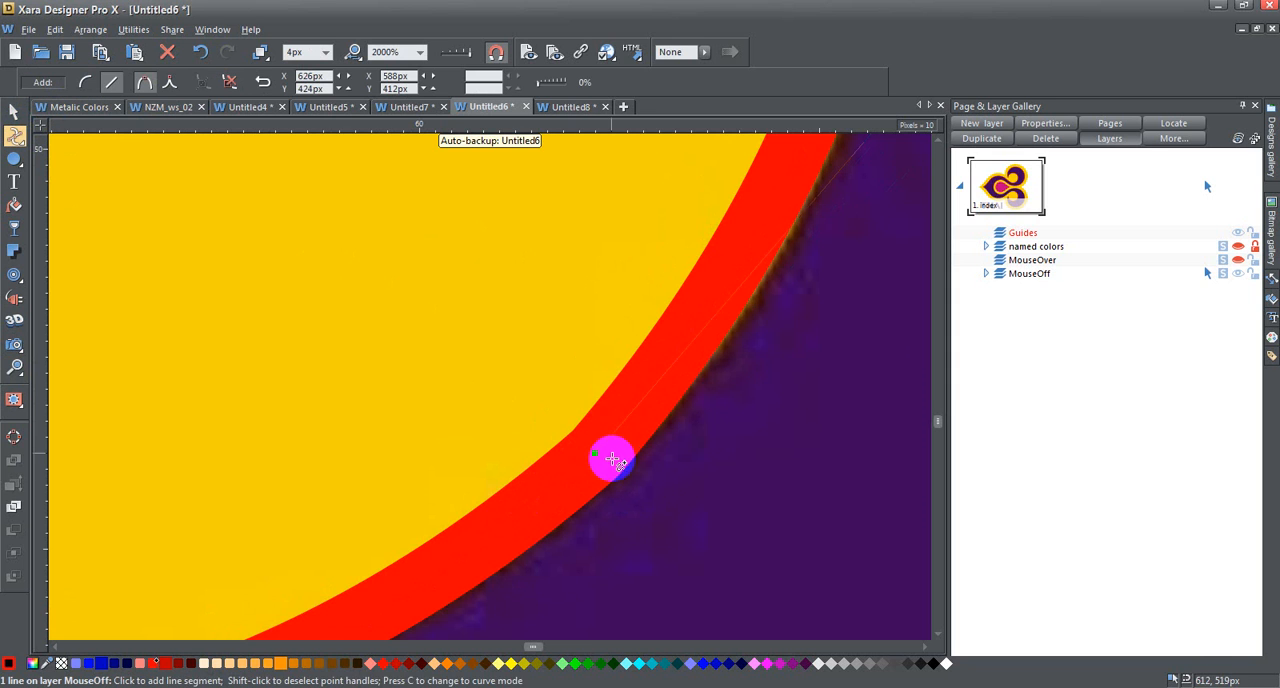
click(594, 458)
click(674, 449)
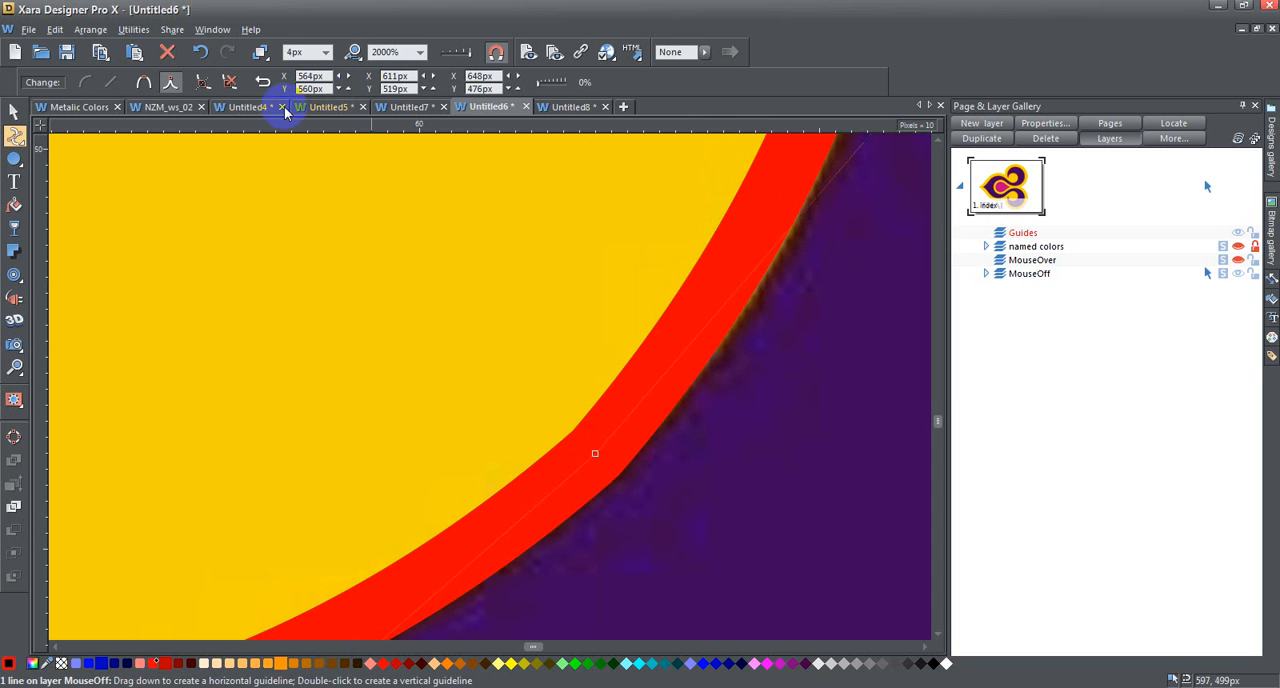
click(146, 83)
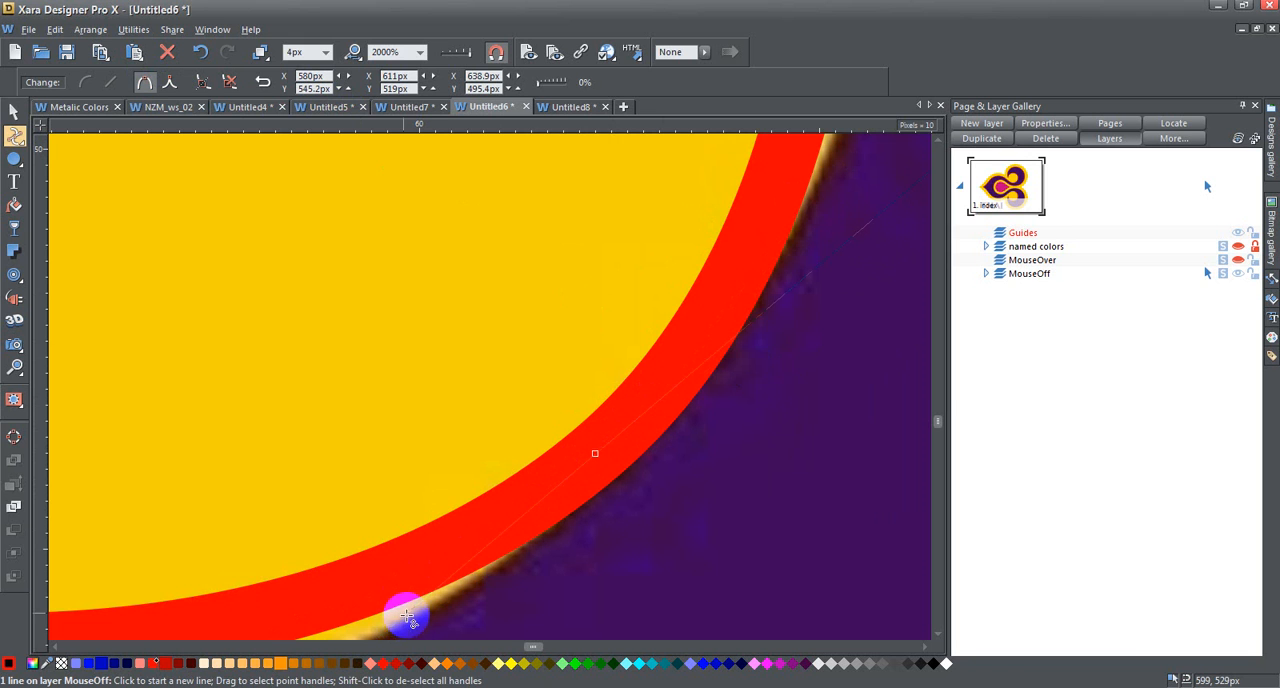
- Reshape the smooth point's curve handles to fit the inner yellow circle, and delete the practice curve
click(421, 52)
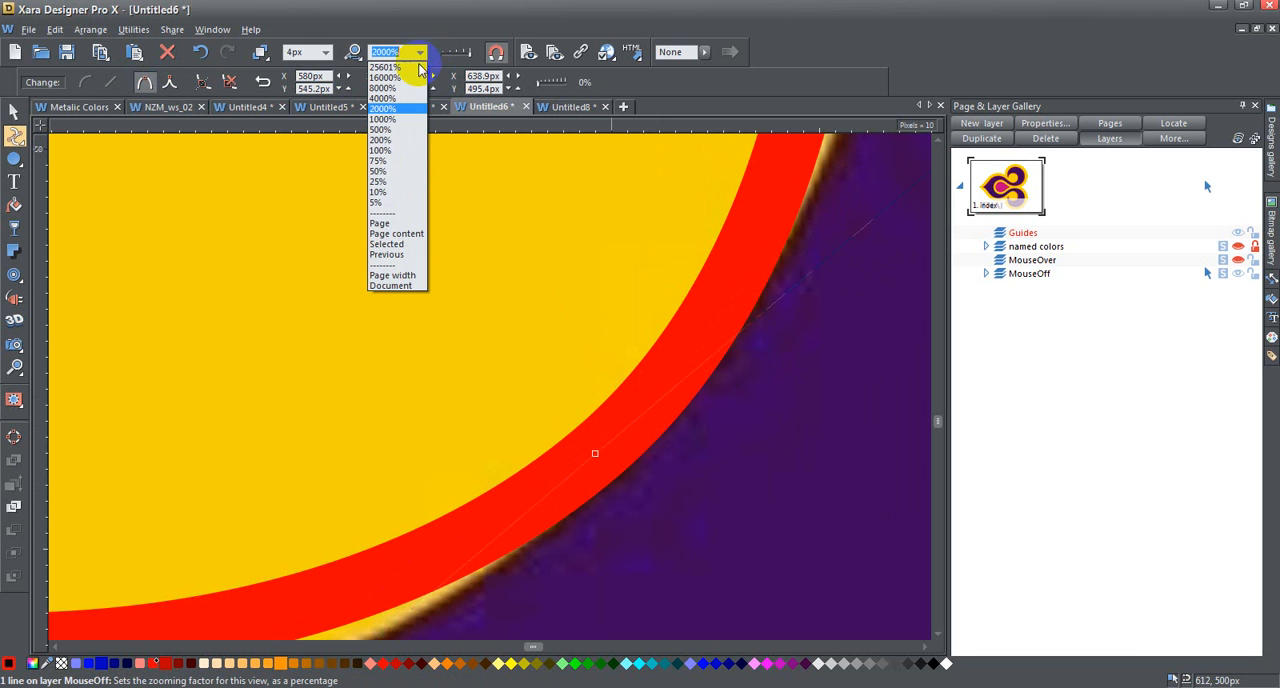
click(410, 218)
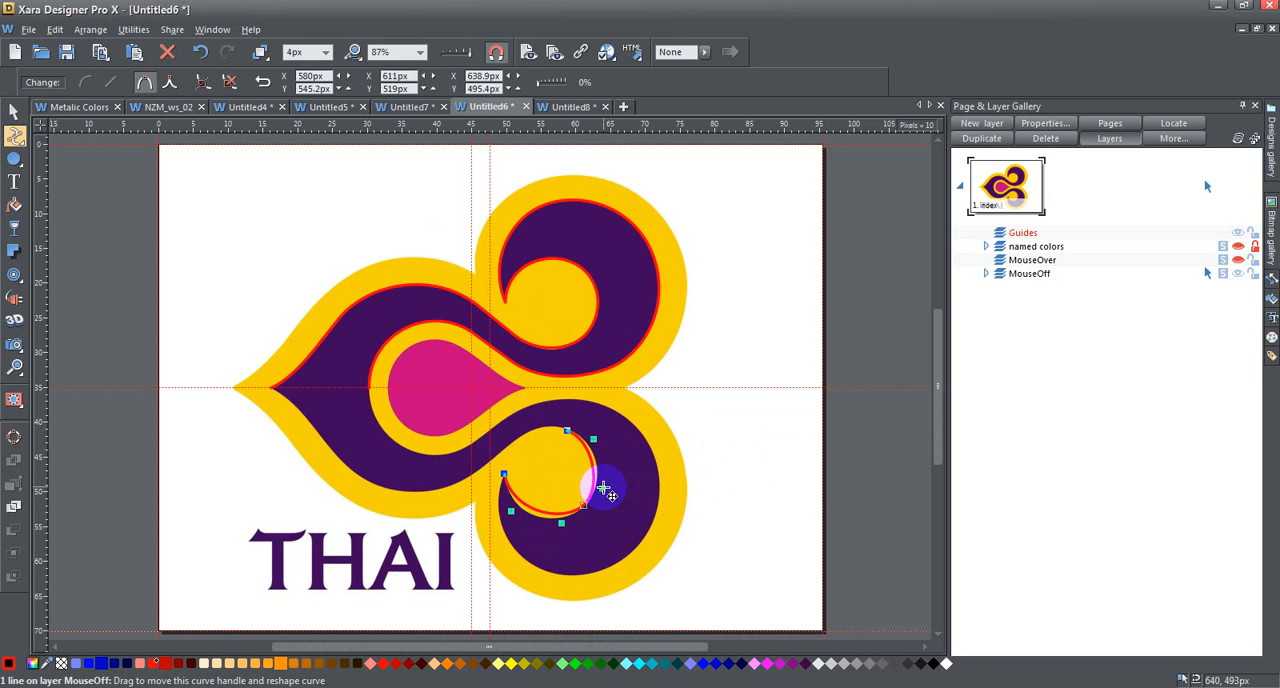
drag(604, 488, 566, 492)
drag(570, 535, 545, 531)
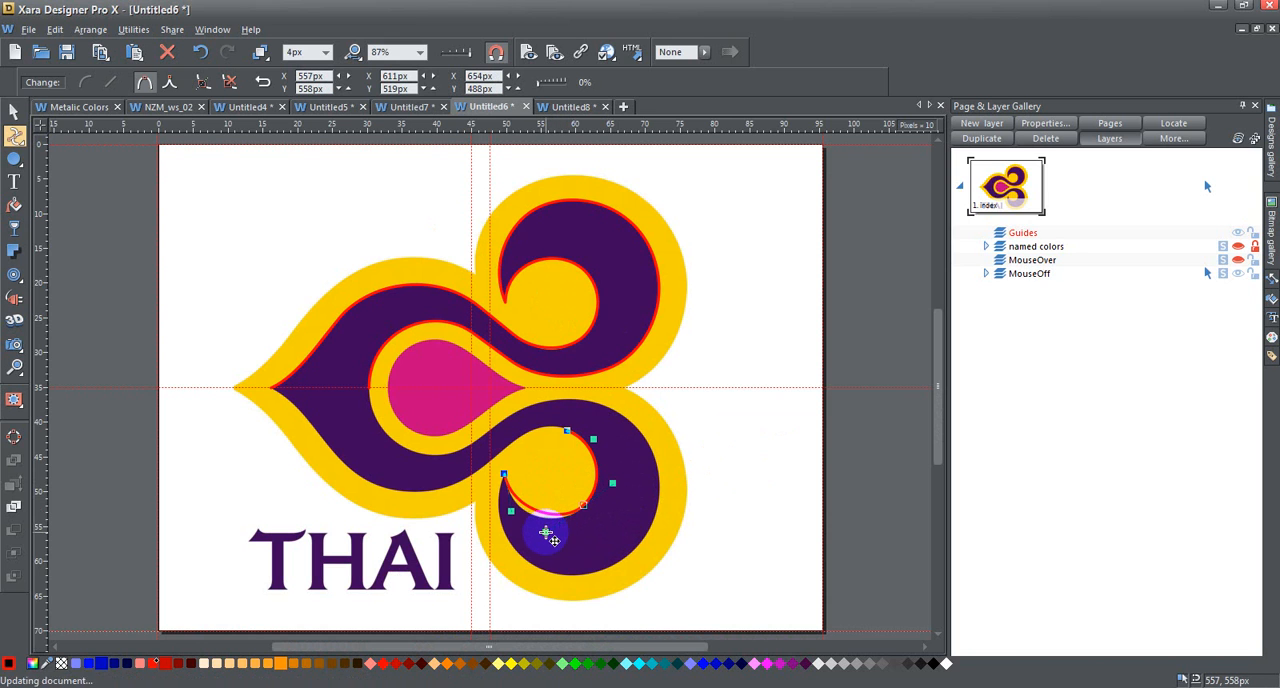
drag(615, 485, 610, 482)
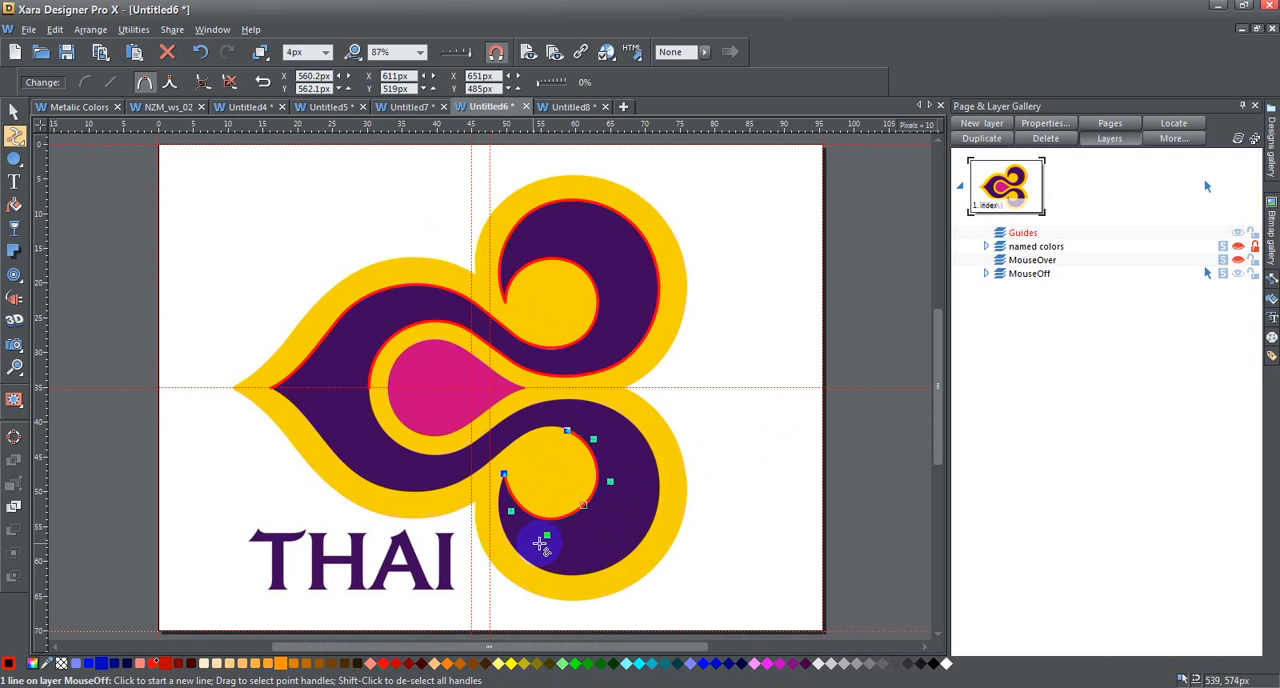
drag(550, 538, 550, 532)
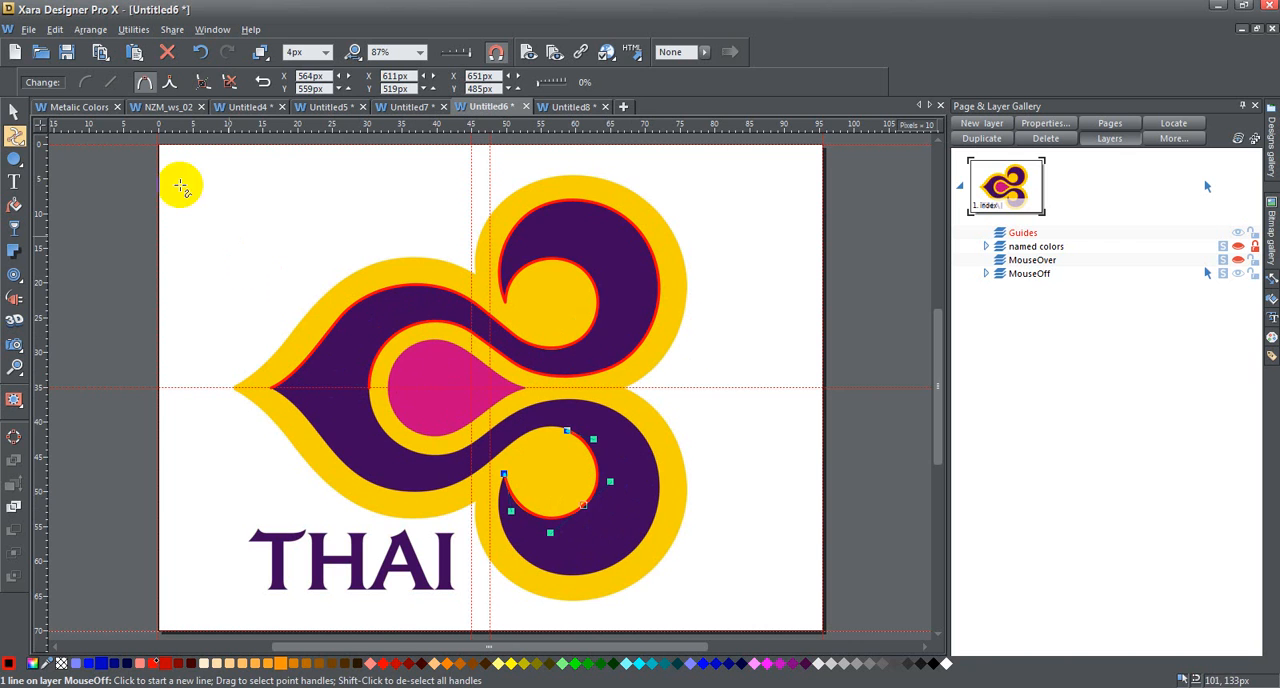
click(15, 112)
key(Delete)
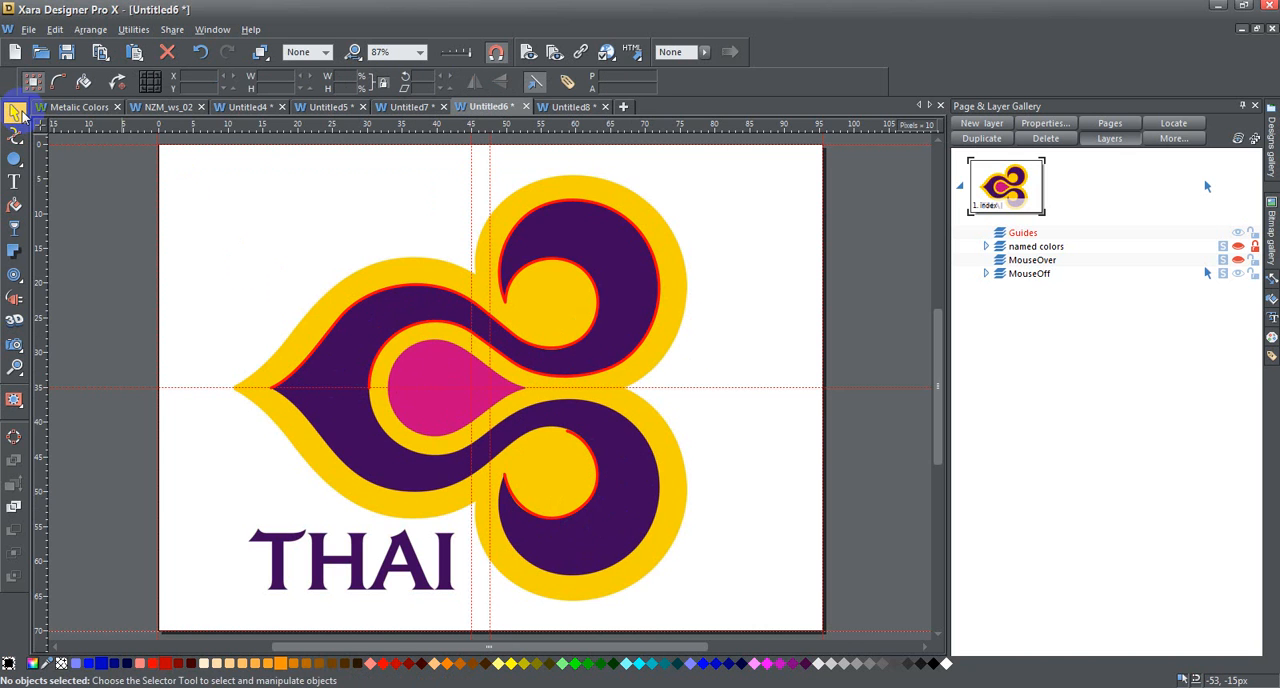
- Select the red upper outline, shift it slightly upward and return it to its original position
click(355, 310)
key(Up)
key(Up)
key(Up)
key(Up)
key(Up)
key(Up)
key(Up)
key(Up)
key(Up)
key(Up)
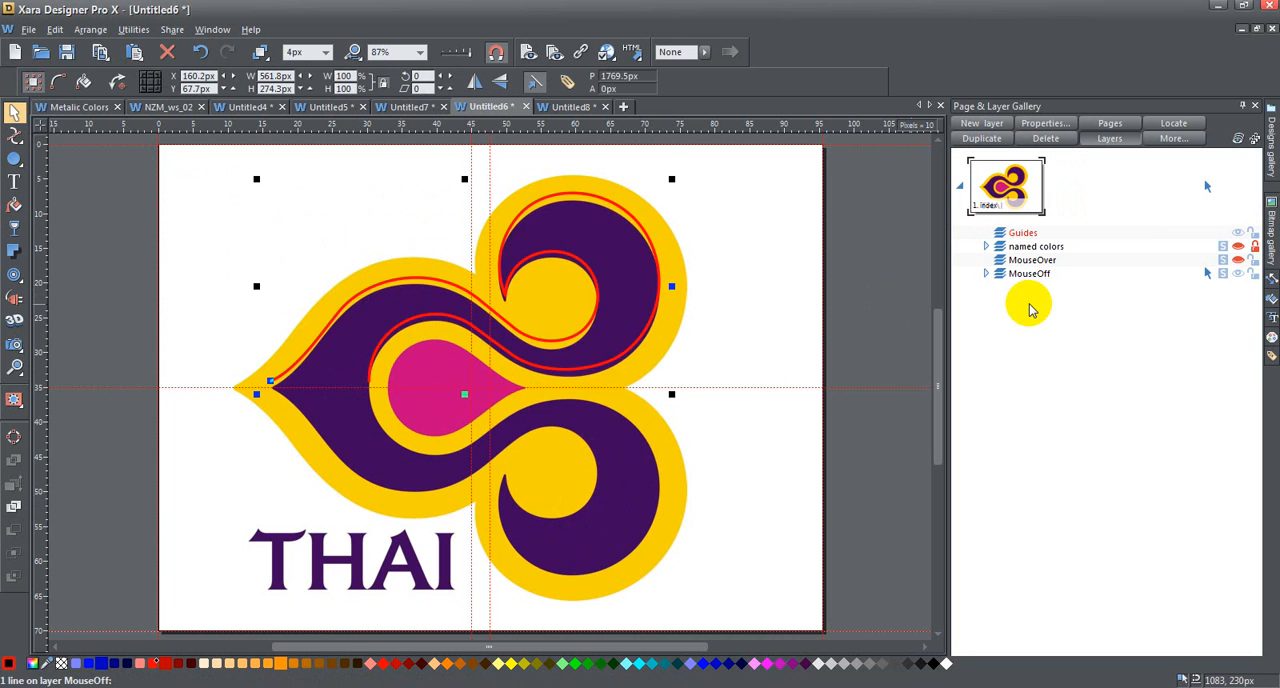
key(Down)
key(Down)
key(Down)
key(Down)
key(Down)
key(Down)
key(Down)
key(Down)
key(Down)
key(Down)
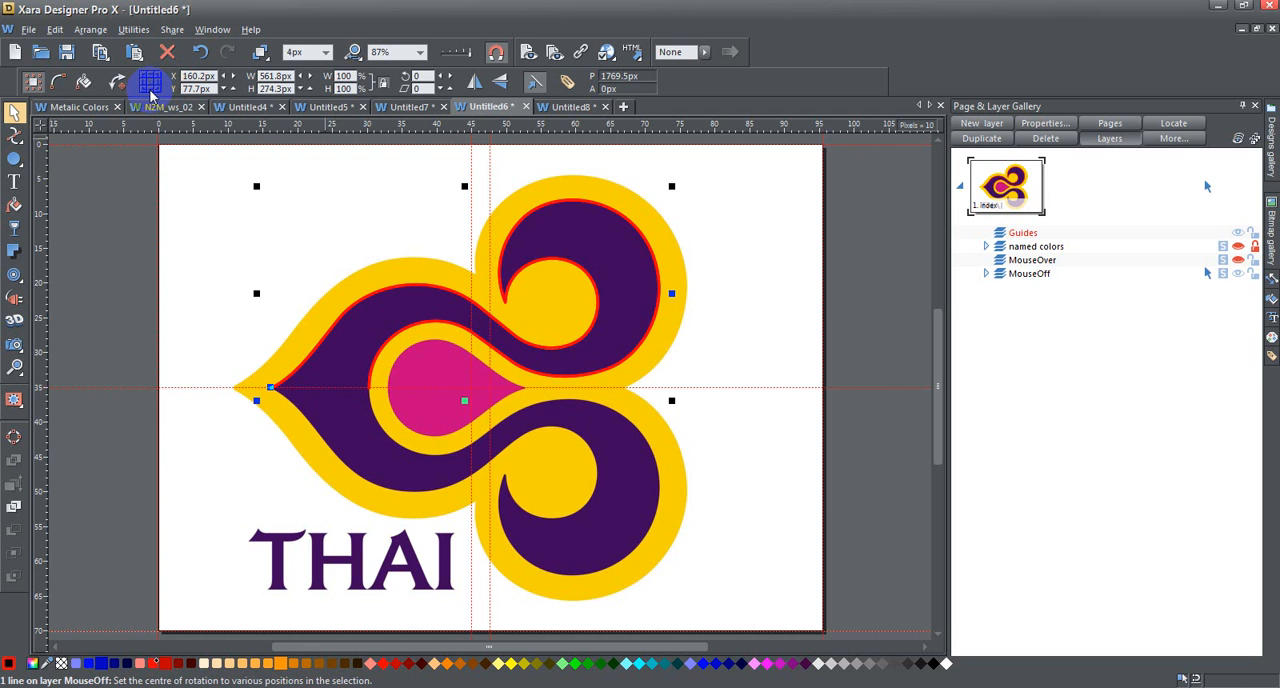
- Flip a copy of the red outline vertically and nudge it onto the logo's lower half at Y 348 px
click(505, 84)
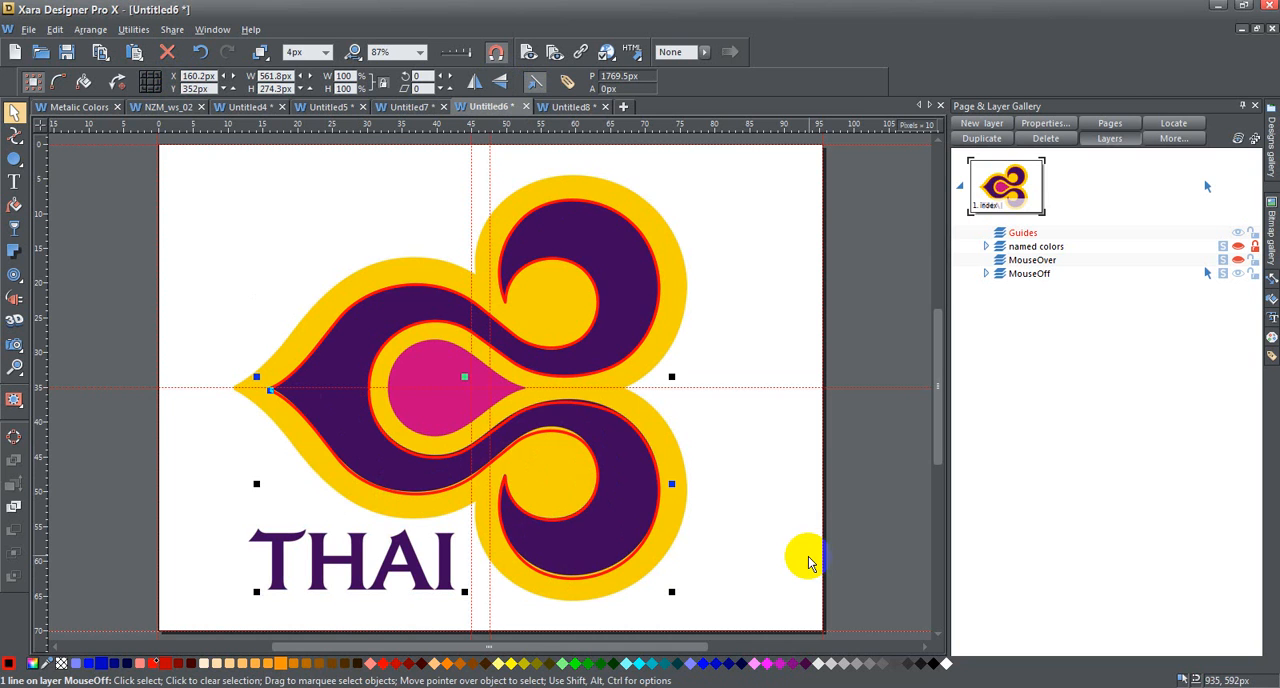
key(Up)
key(Up)
key(Up)
key(Up)
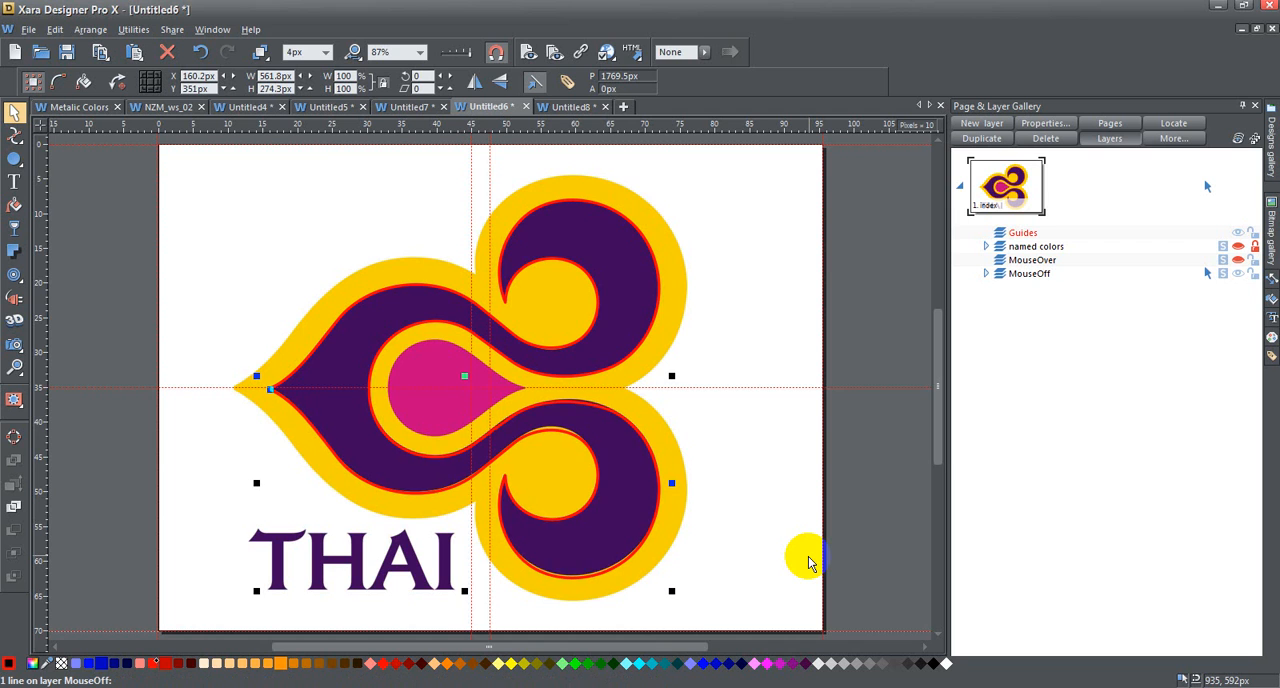
key(Up)
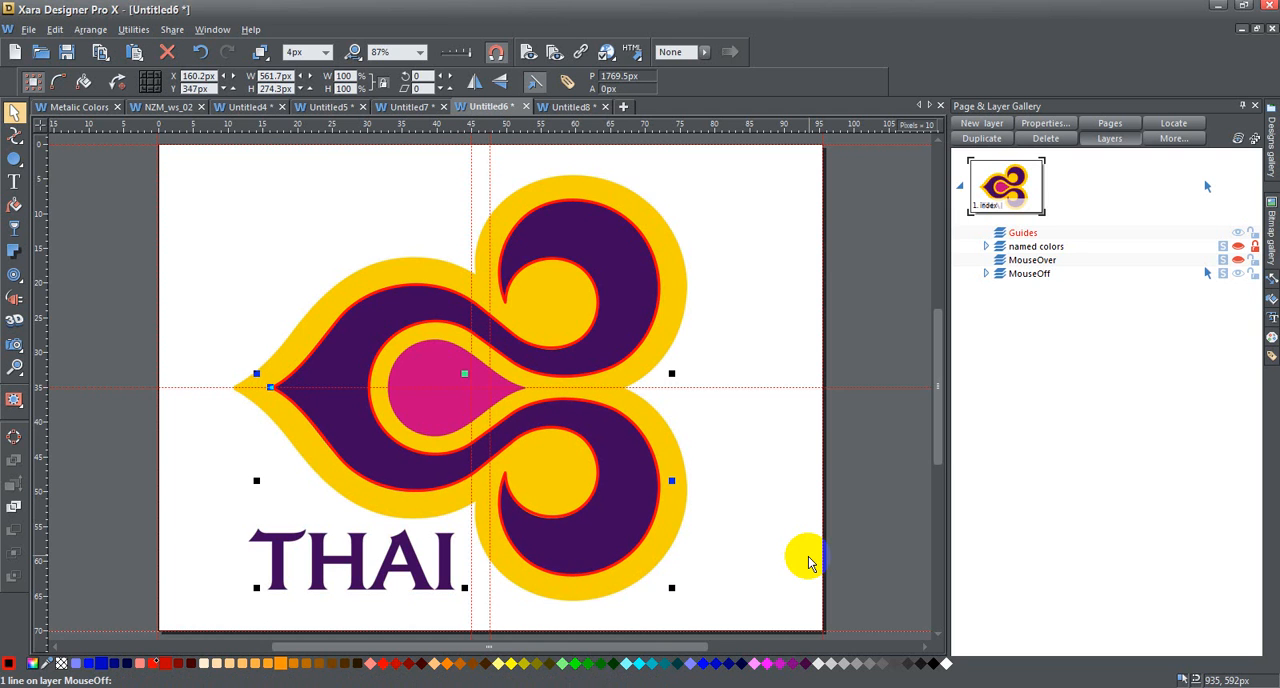
key(Down)
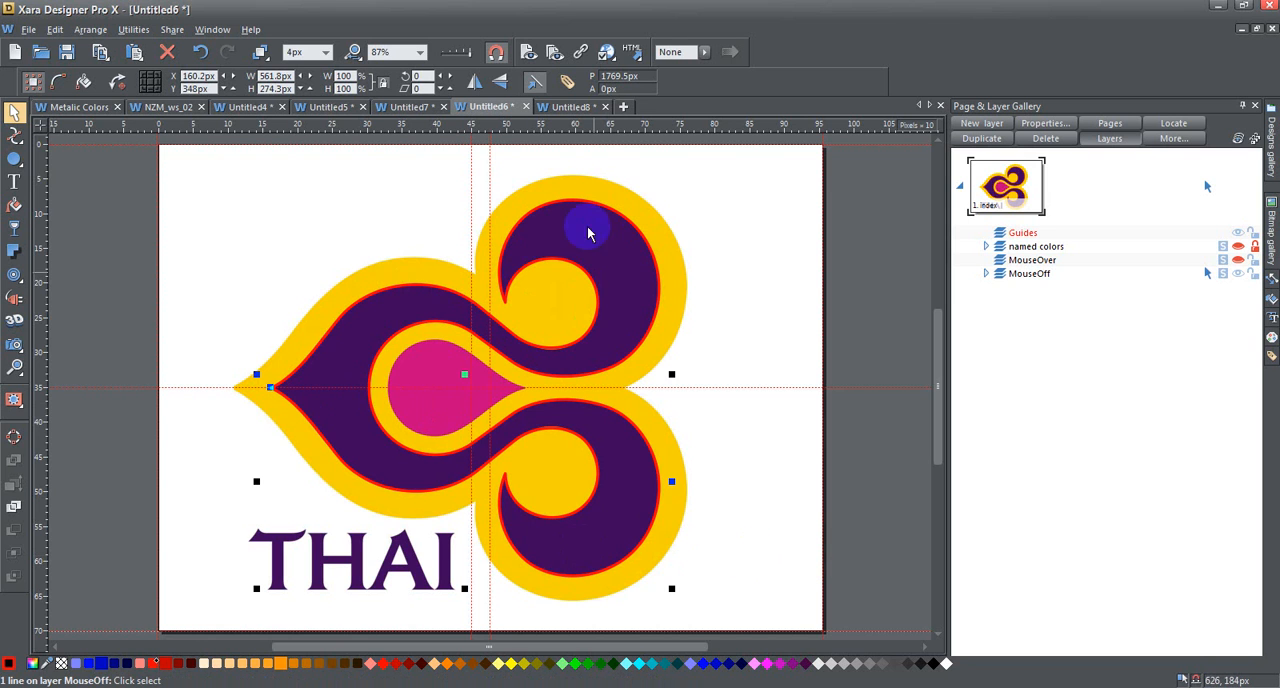
- Move the horizontal guideline up, clear of the point where the two outlines meet at the purple shape's tip
click(14, 367)
drag(239, 366, 334, 436)
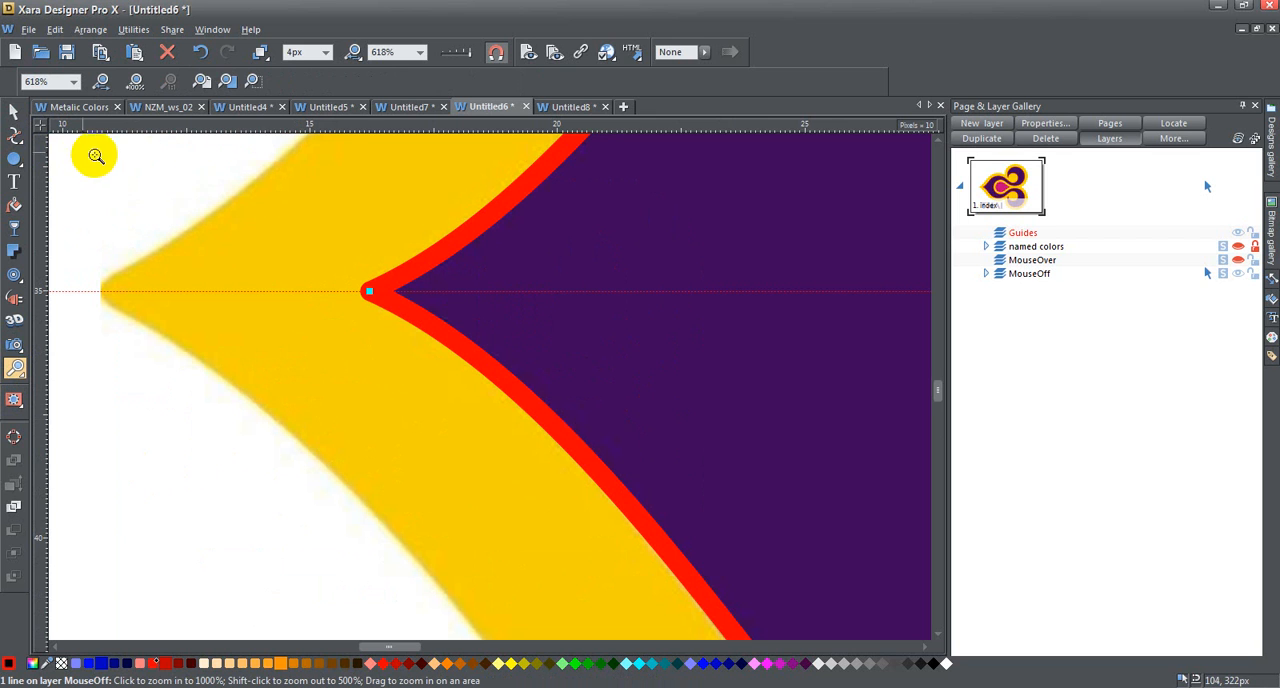
click(13, 111)
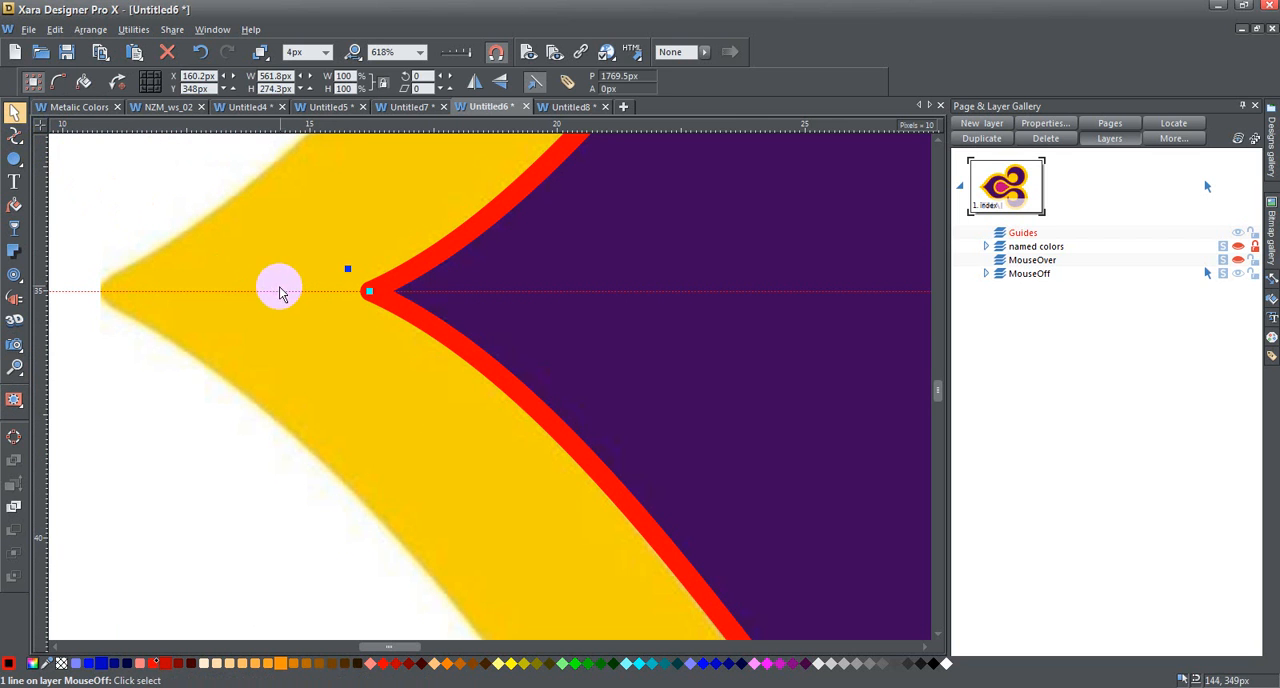
drag(270, 291, 273, 236)
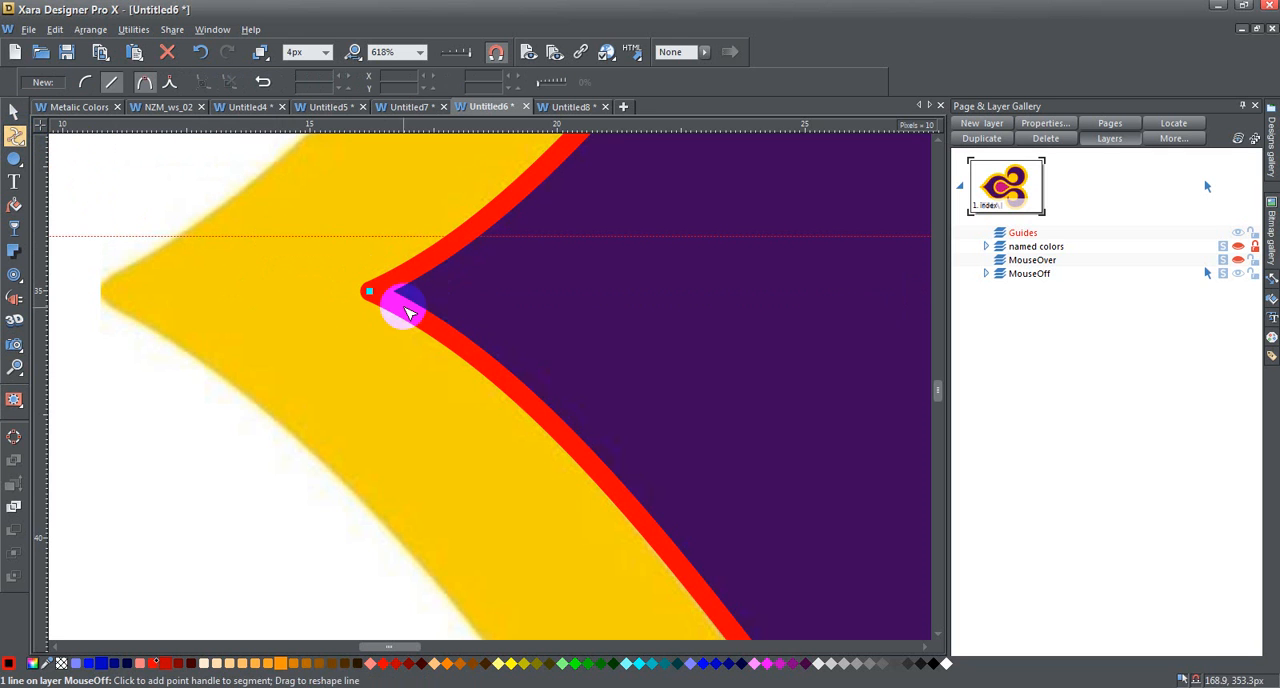
- Select both red outlines and join their end points at the purple shape's pointed tip into one line
click(16, 111)
click(466, 194)
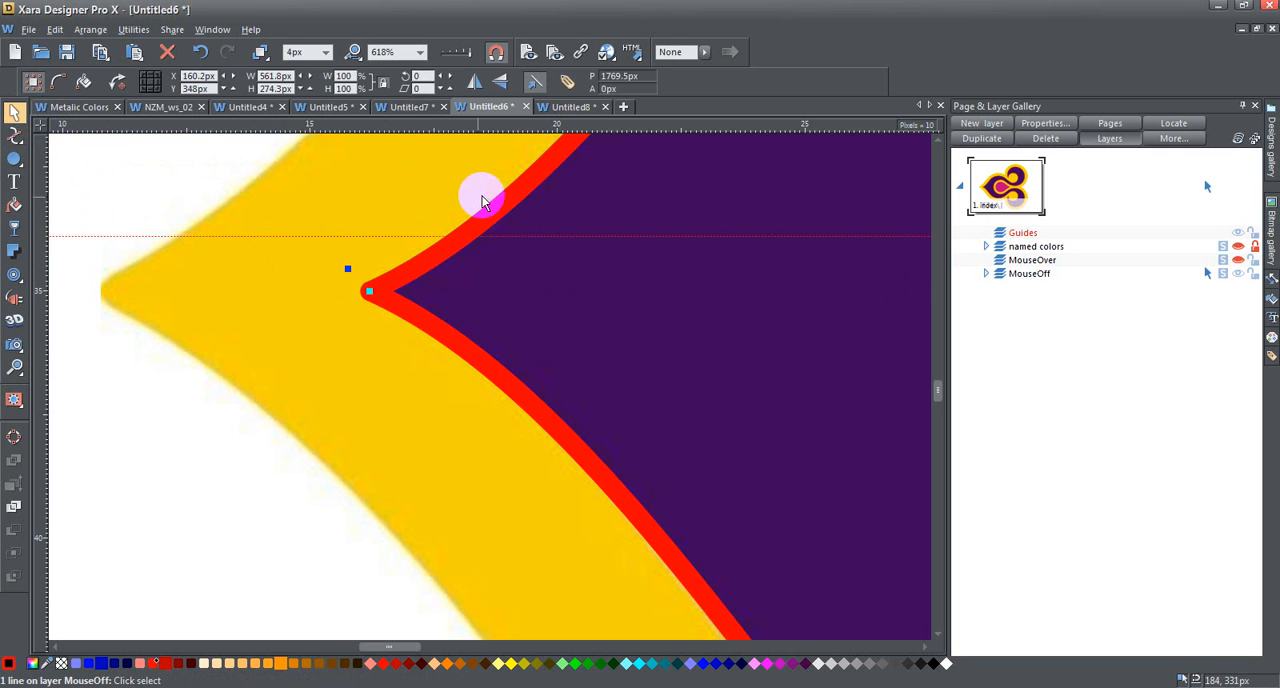
shift+click(436, 268)
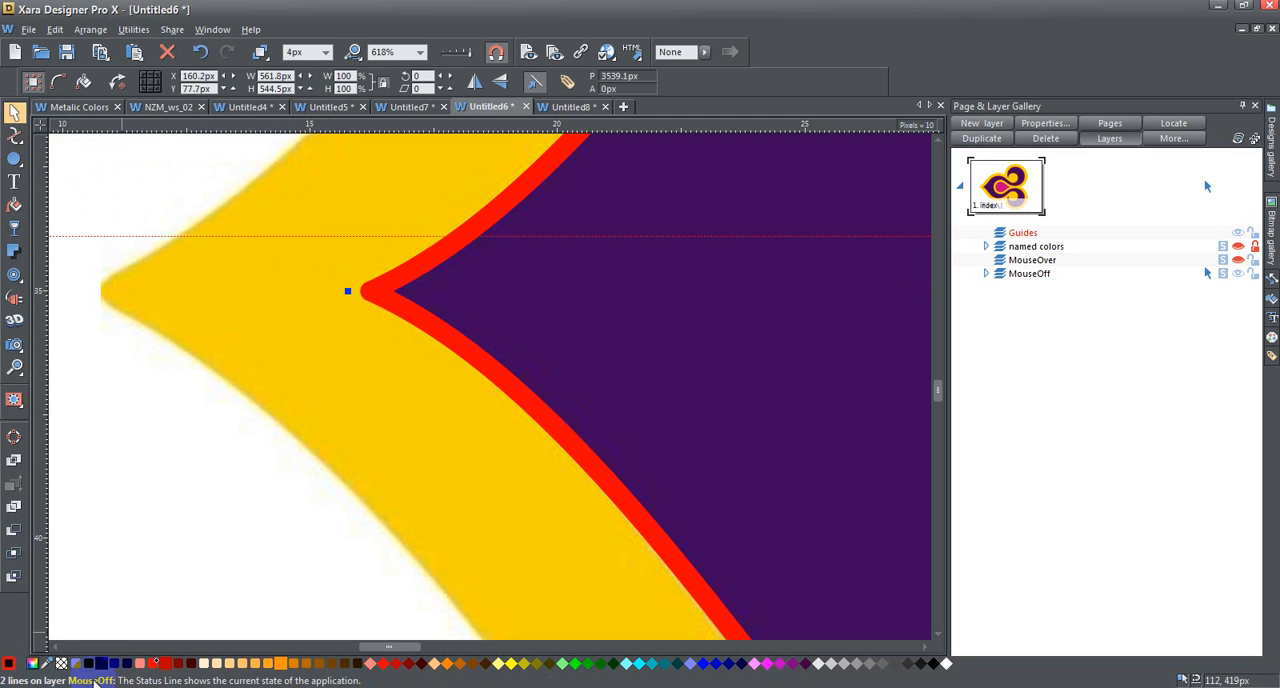
click(15, 138)
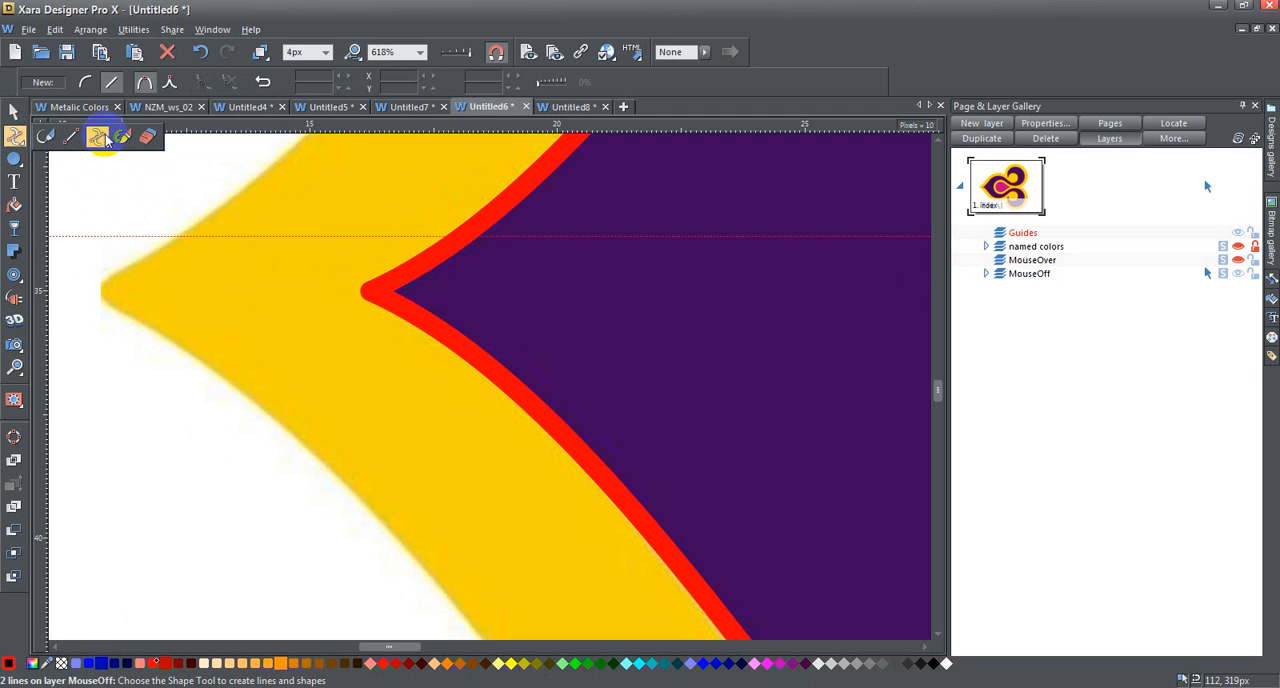
click(376, 297)
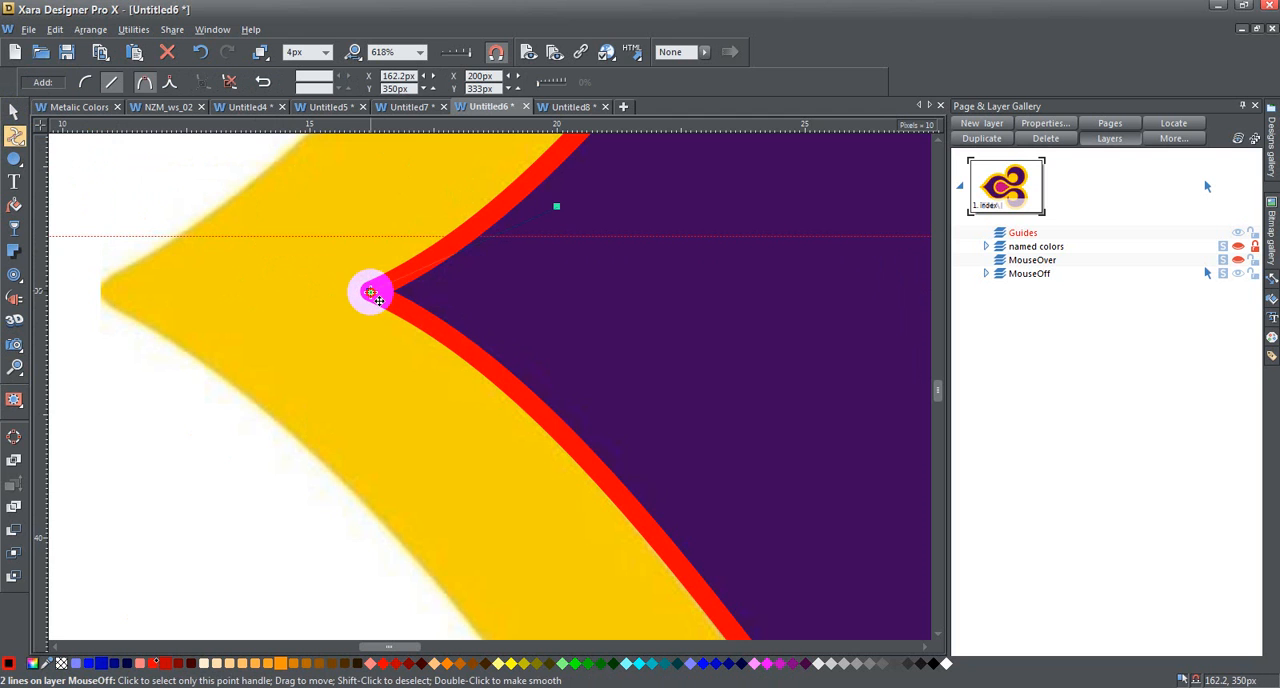
mouse_move(370, 292)
mouse_down()
mouse_move(371, 307)
mouse_move(370, 291)
mouse_up()
click(371, 291)
drag(370, 287, 370, 289)
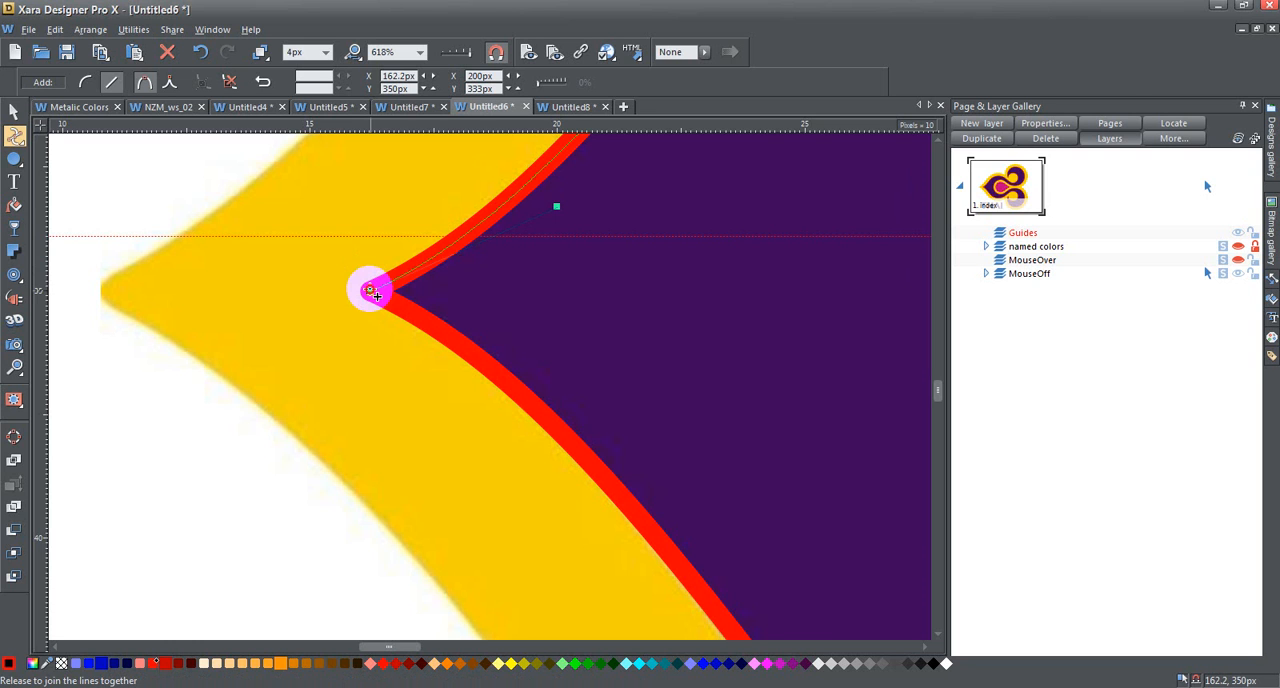
drag(373, 293, 372, 292)
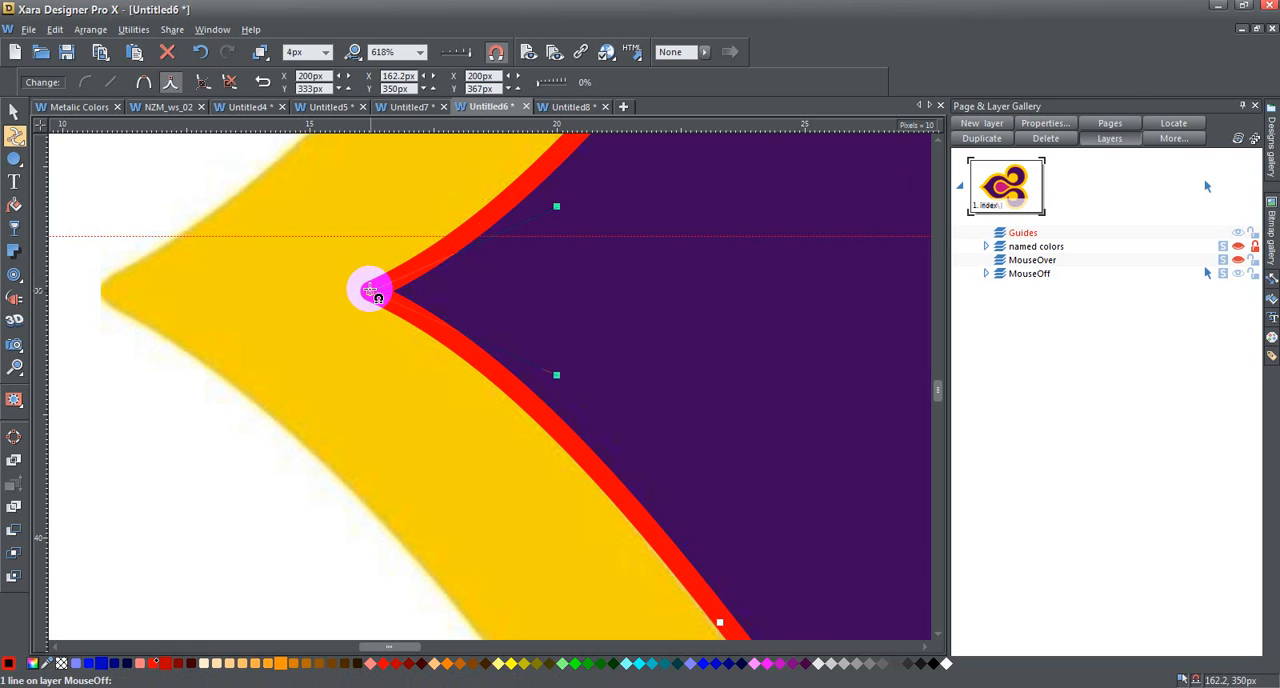
click(370, 291)
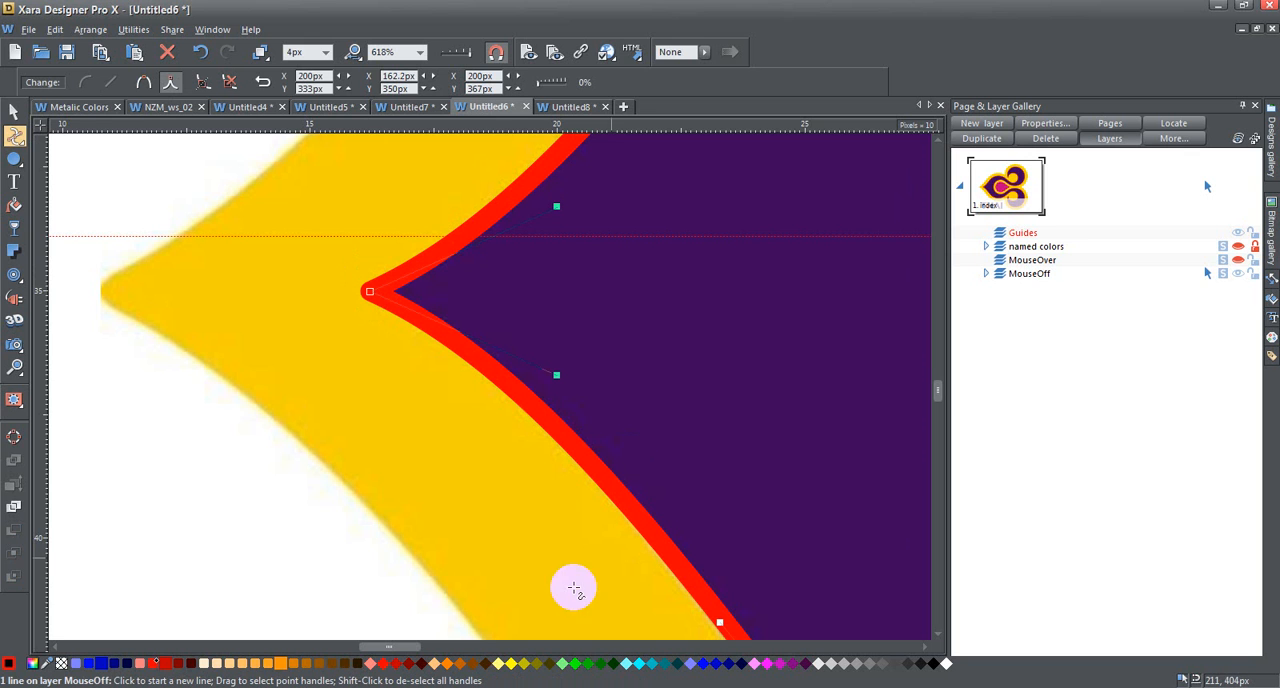
- Join the two open ends of the red outline at the inner curve's leftmost point to close it into a shape
drag(383, 652, 433, 650)
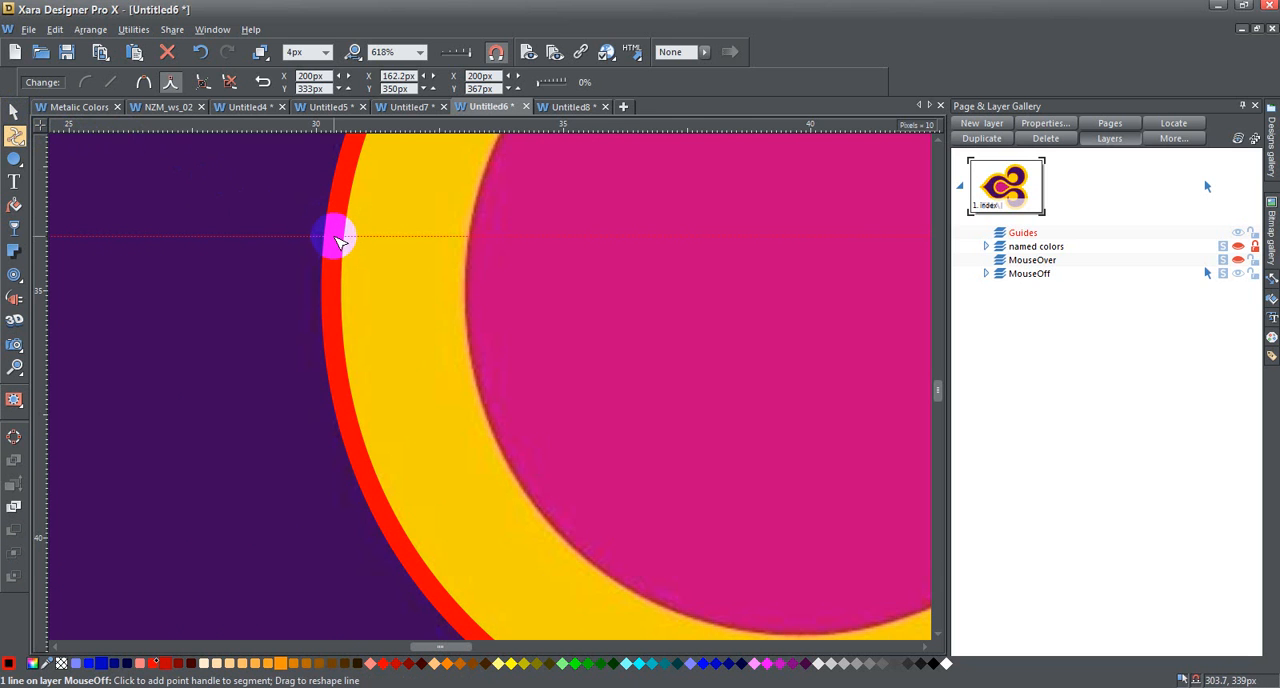
click(331, 290)
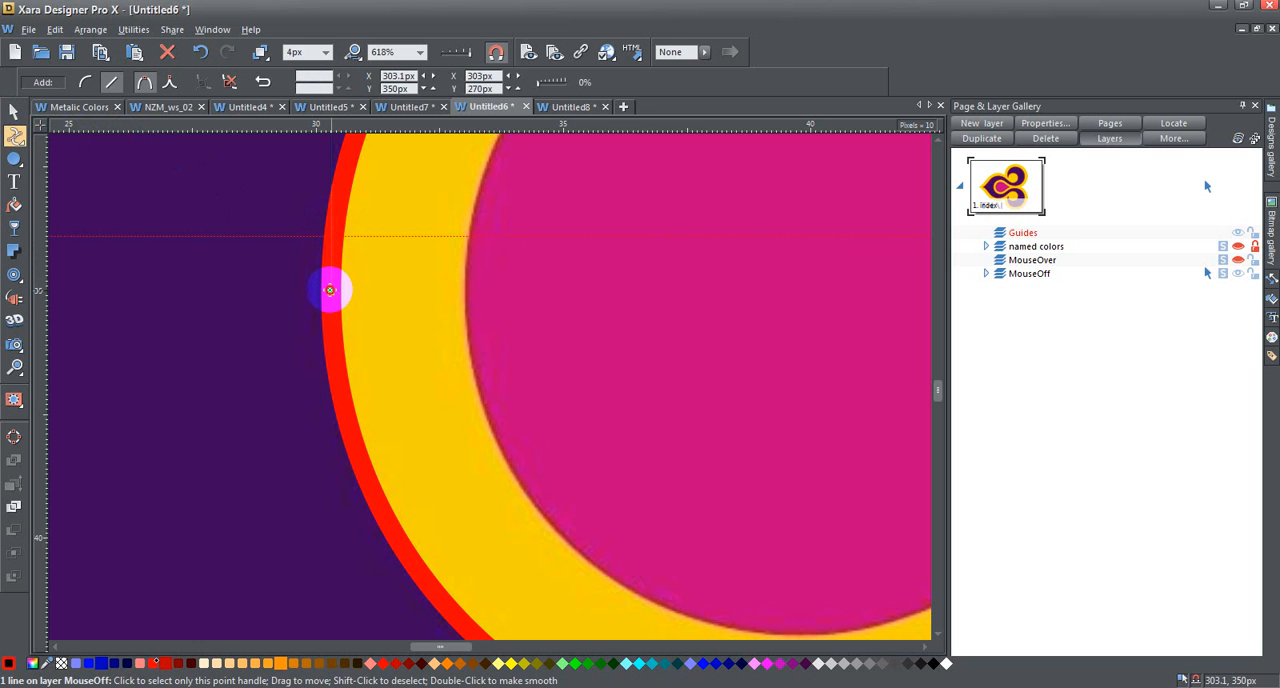
mouse_move(330, 291)
mouse_down()
mouse_move(349, 286)
mouse_move(332, 293)
mouse_up()
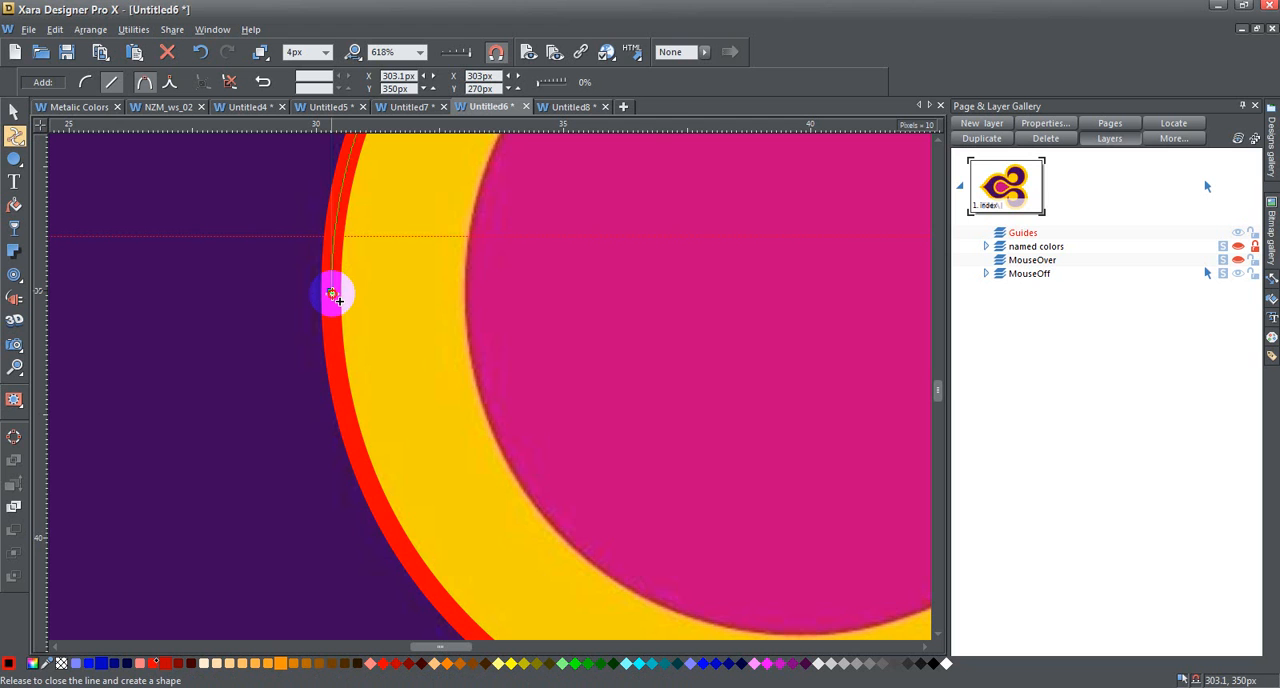
drag(332, 293, 332, 293)
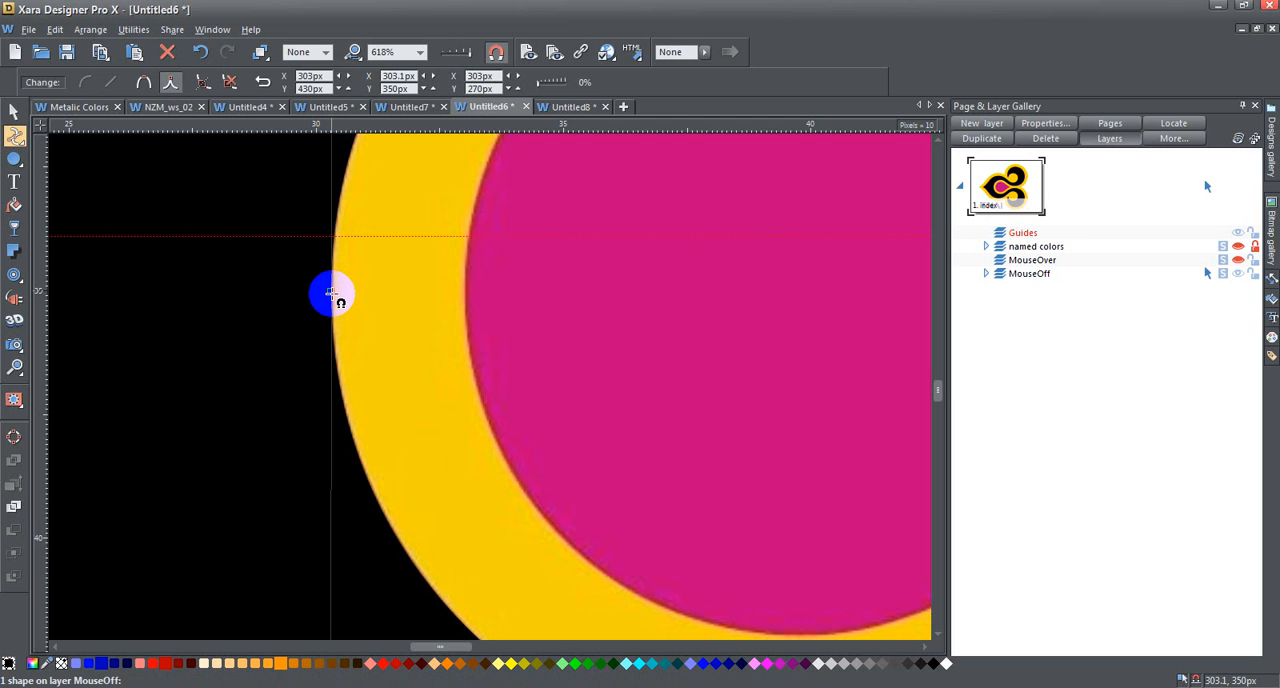
- Fill the closed shape with purple sampled from the logo, shifting it aside to the right and back to its original position
click(421, 52)
click(403, 225)
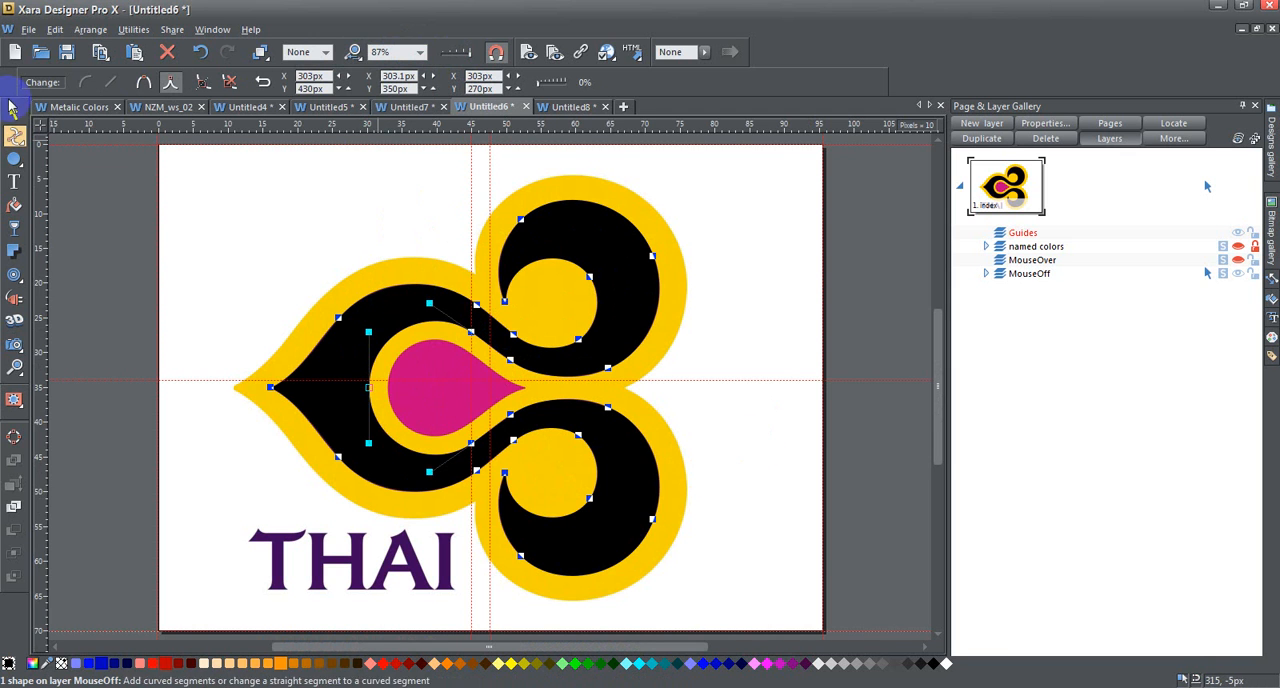
click(14, 112)
key(Right)
key(Right)
key(Right)
key(Right)
key(Right)
key(Right)
key(Right)
key(Right)
key(Right)
key(Right)
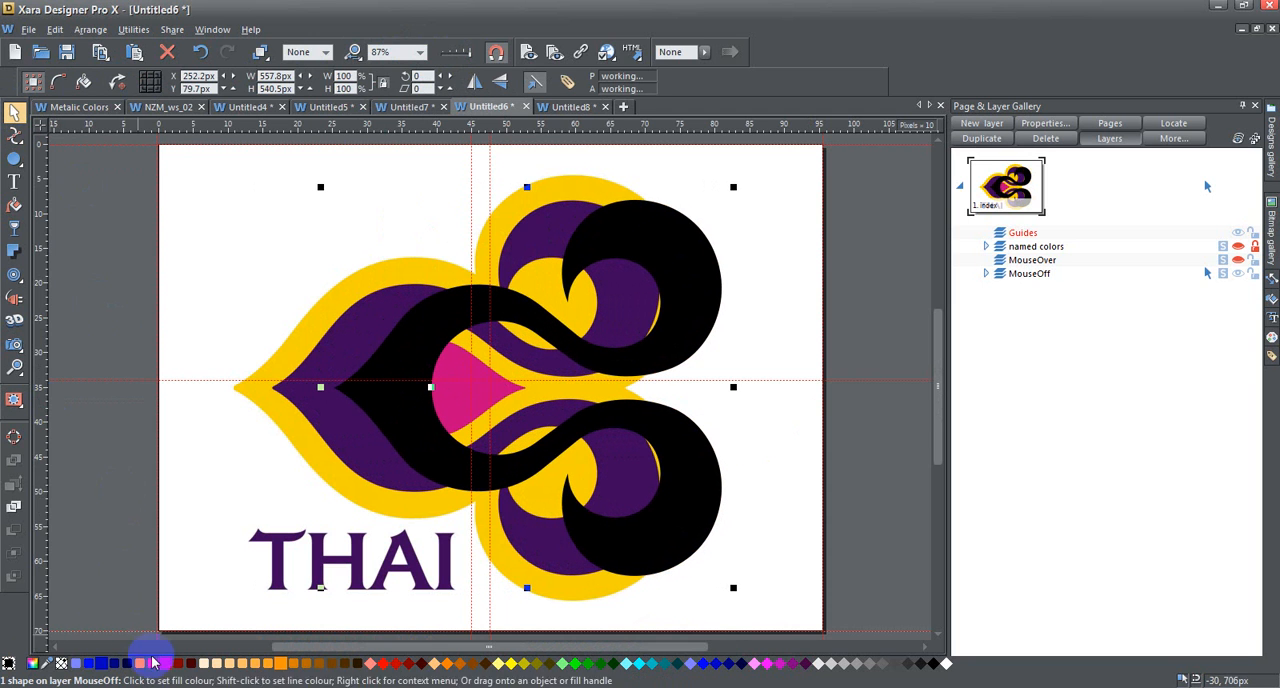
drag(46, 664, 305, 436)
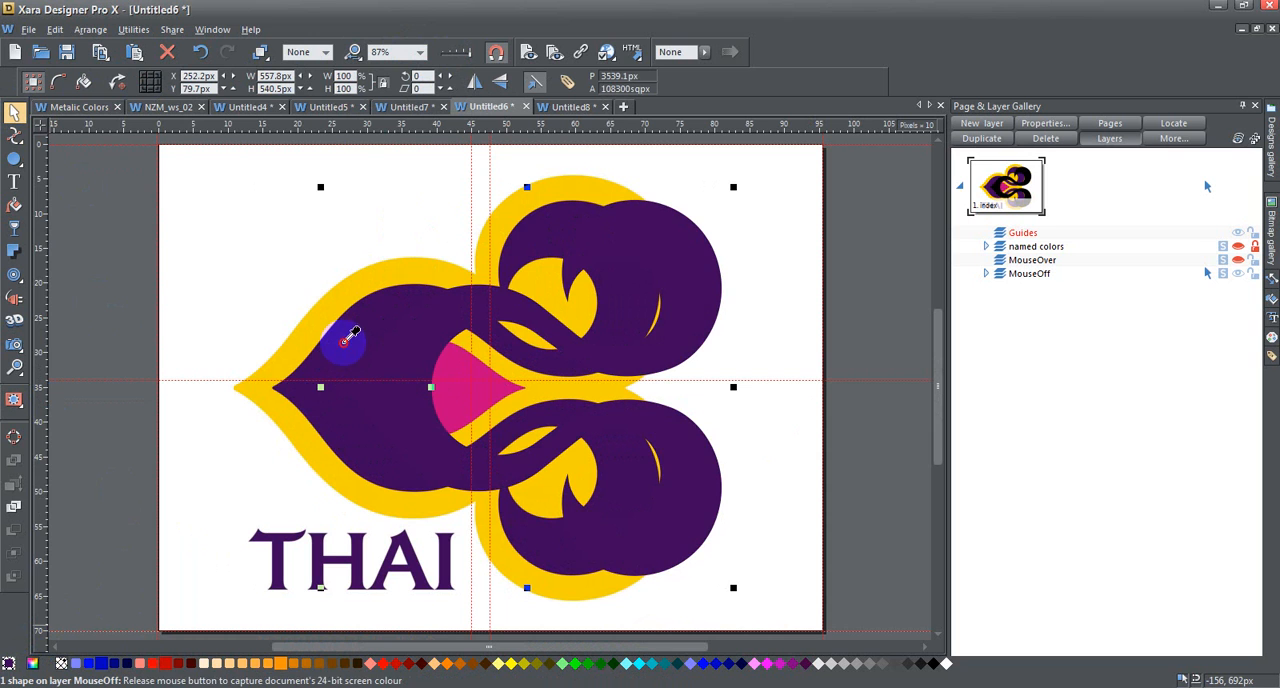
key(Left)
key(Left)
key(Left)
key(Left)
key(Left)
key(Left)
key(Left)
key(Left)
key(Left)
key(Left)
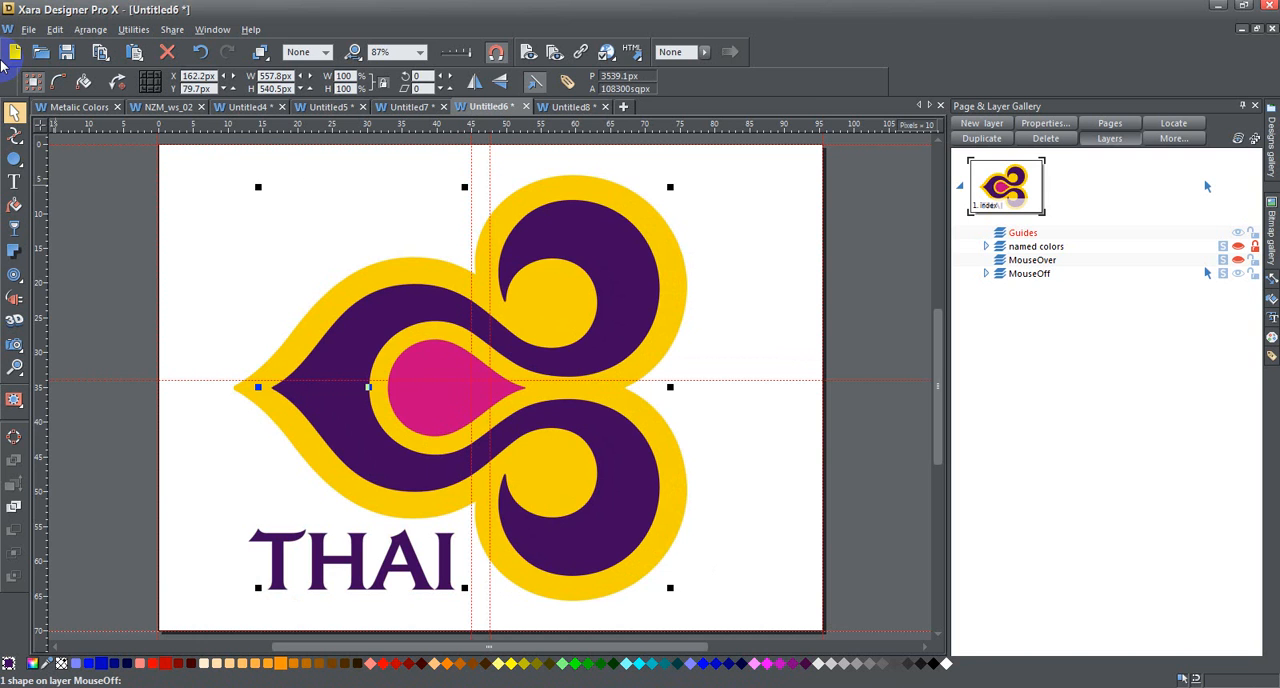
- Move the horizontal guideline down onto the logo's centre line through the pointed tip and deselect everything
drag(219, 380, 219, 387)
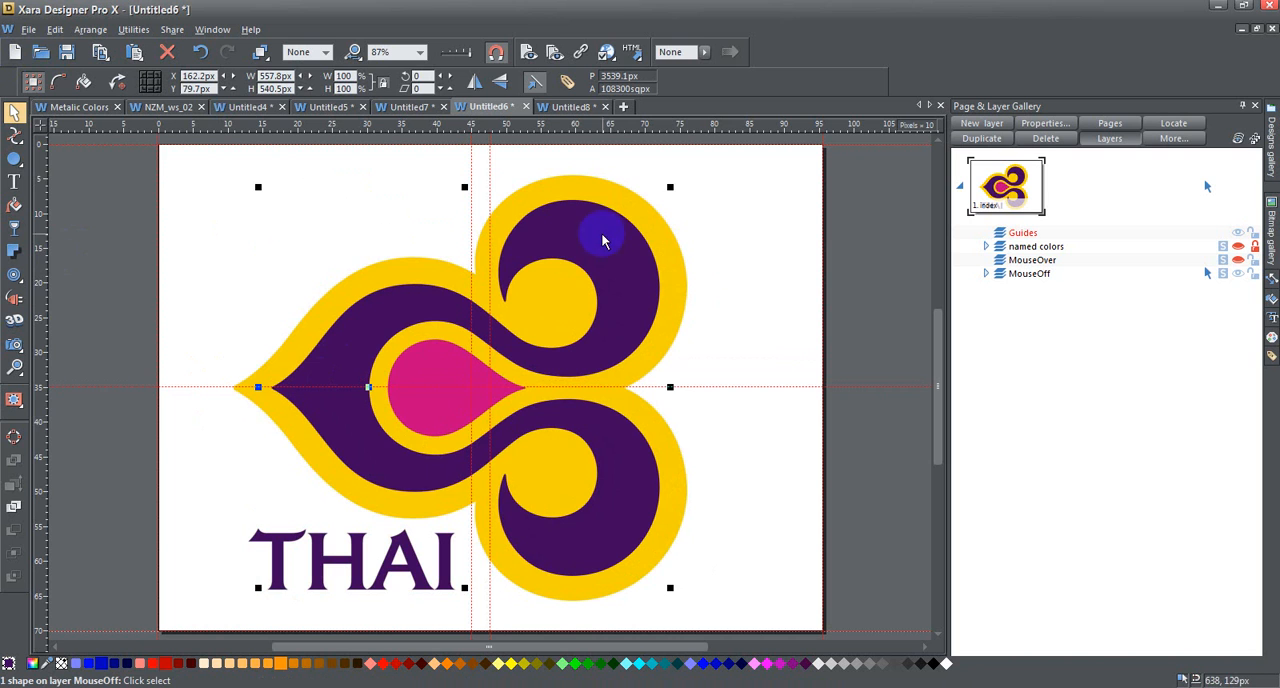
click(870, 243)
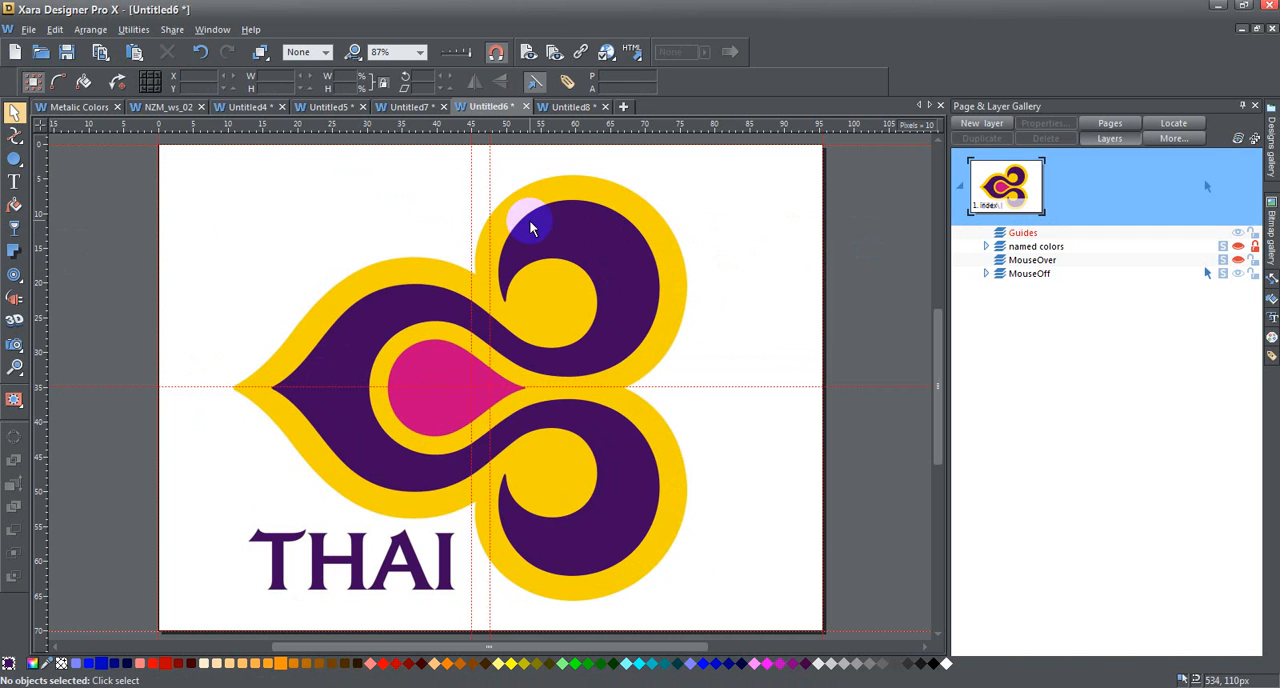
- Add an outer contour 35.4 px wide around the purple shape, reaching the logo's yellow border edge
click(586, 221)
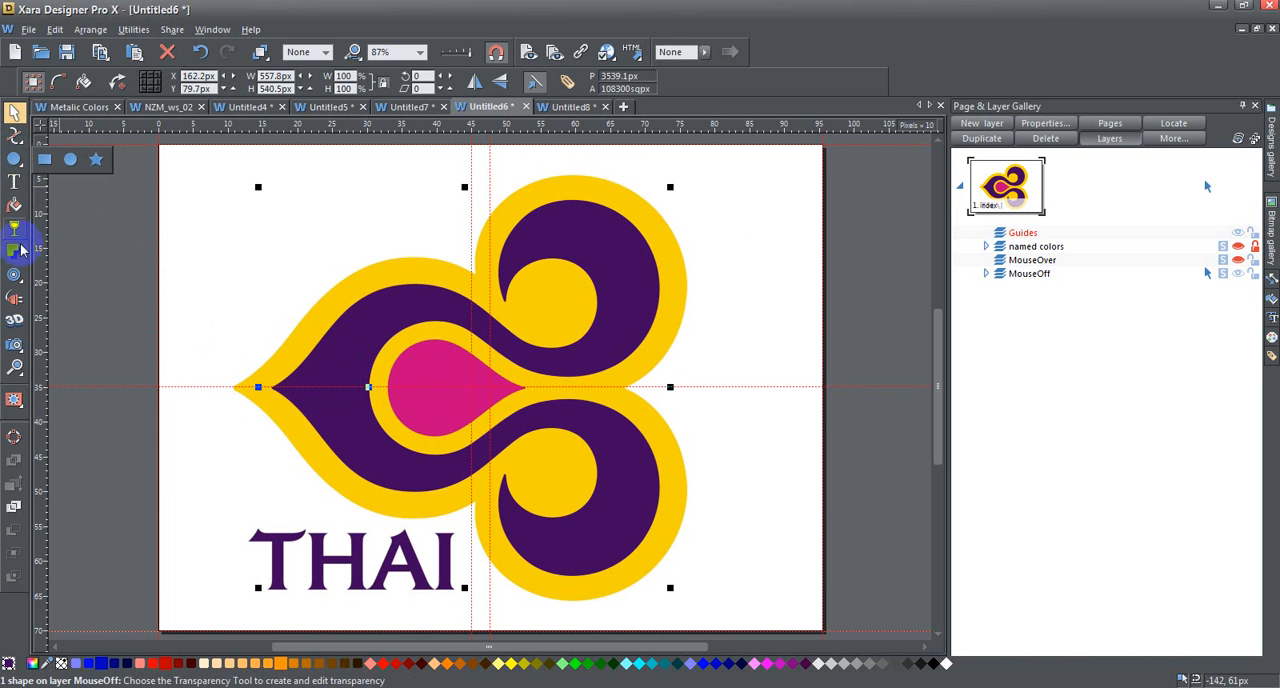
mouse_move(13, 272)
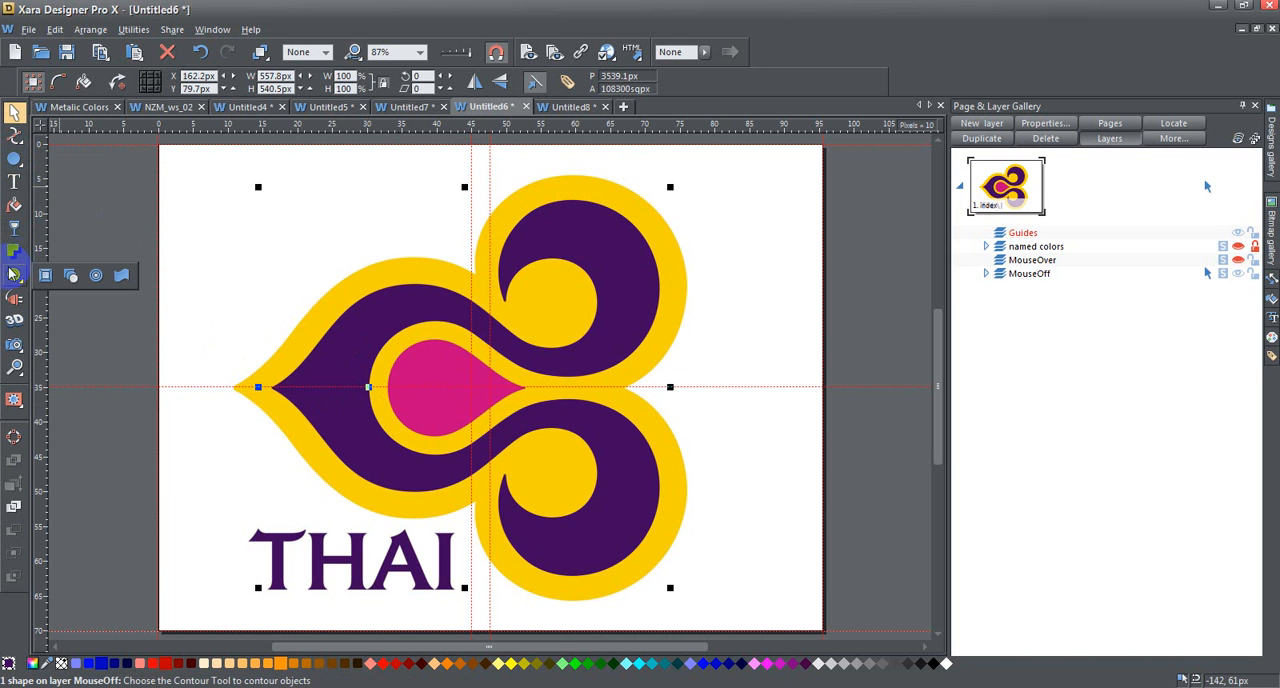
click(96, 276)
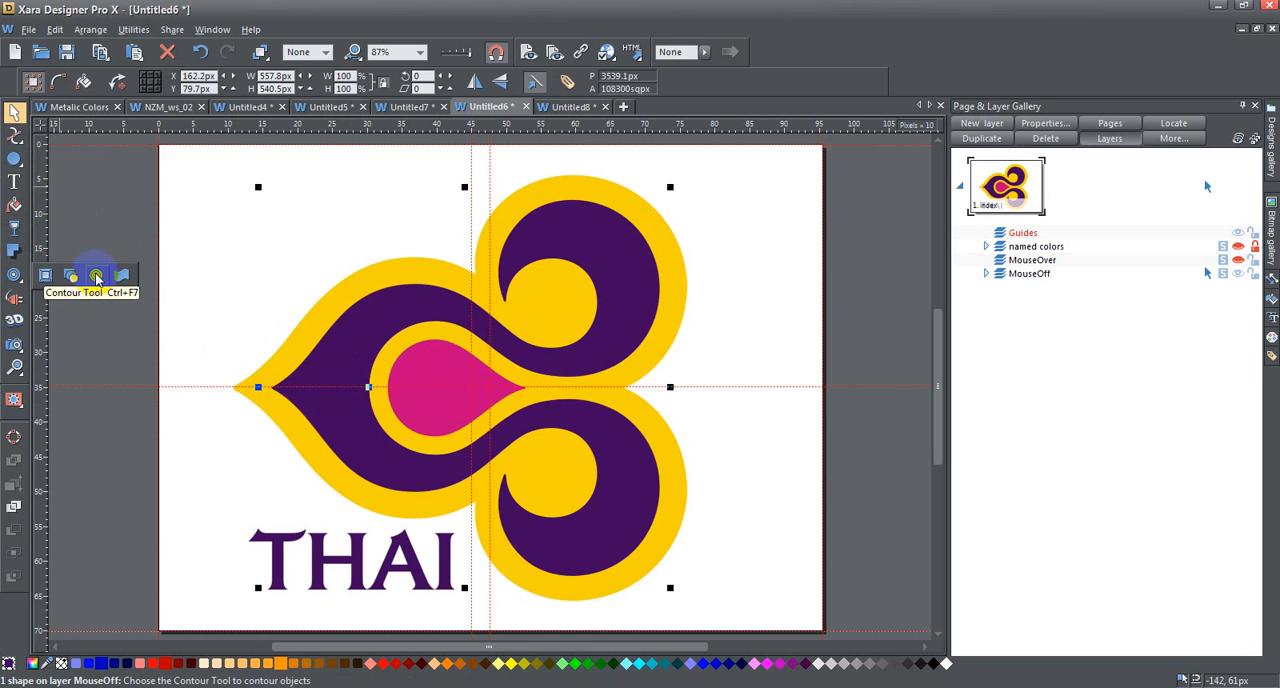
click(358, 318)
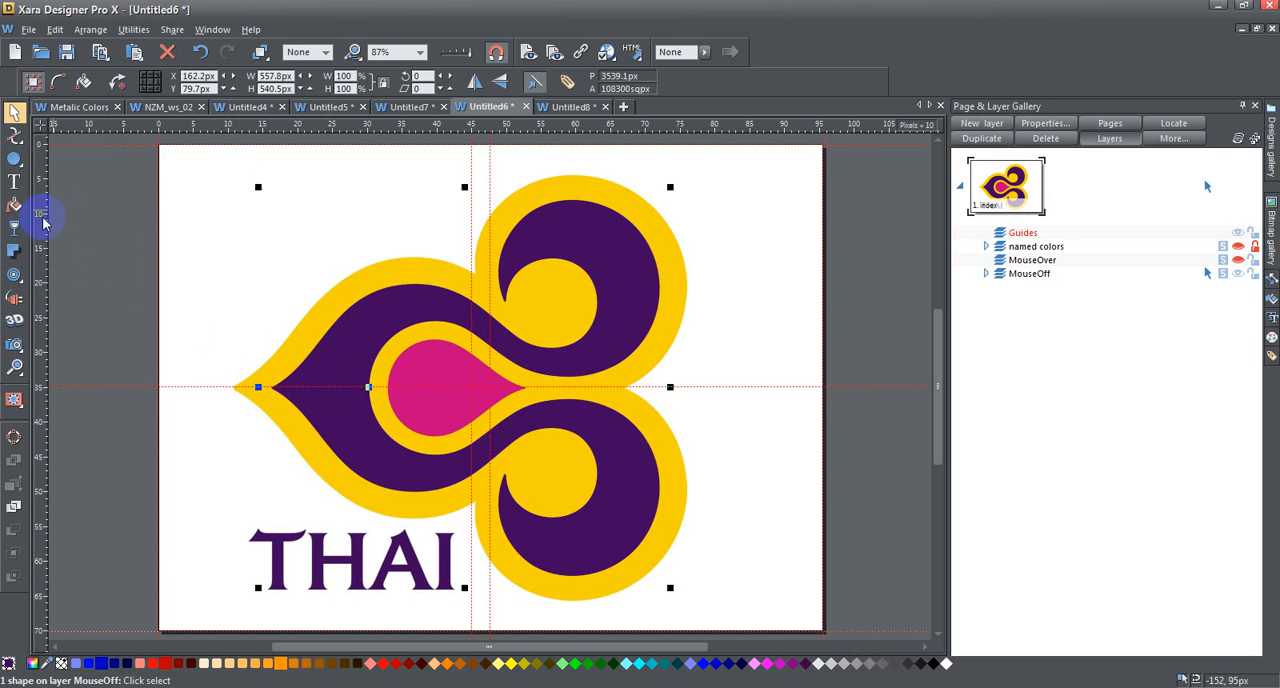
mouse_move(14, 276)
click(96, 276)
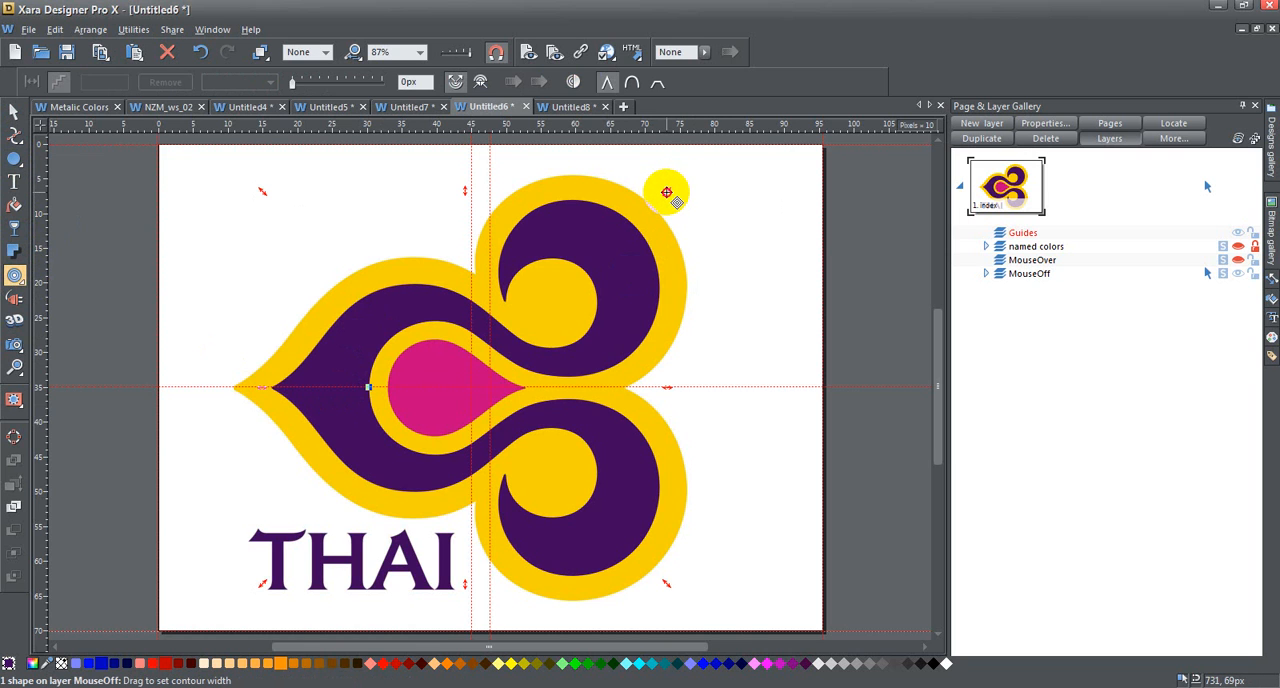
drag(666, 192, 691, 181)
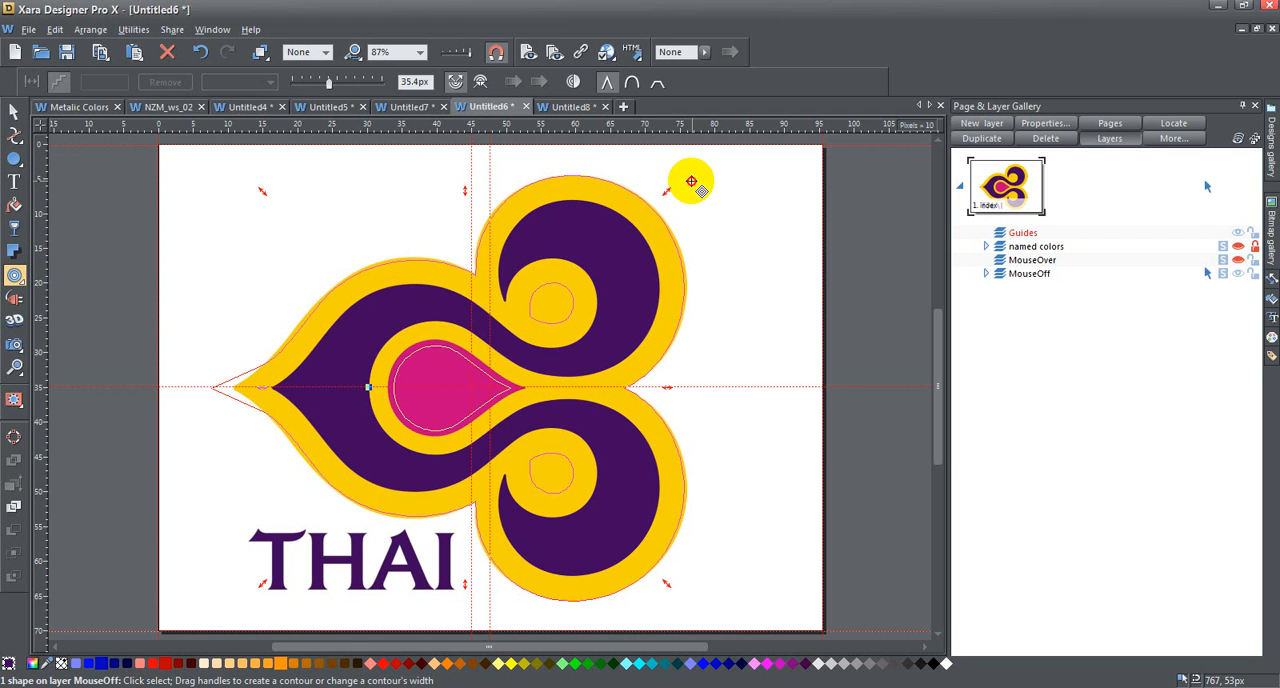
drag(691, 181, 650, 186)
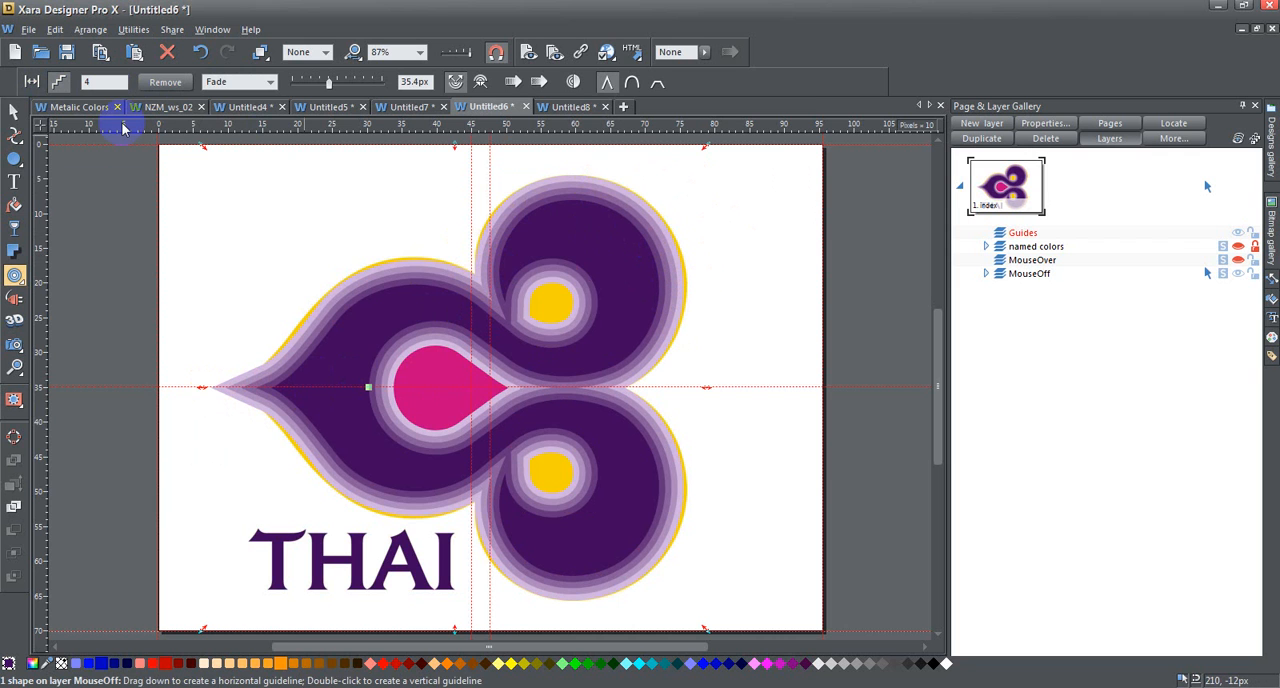
- Set the number of contour steps to 1
click(100, 82)
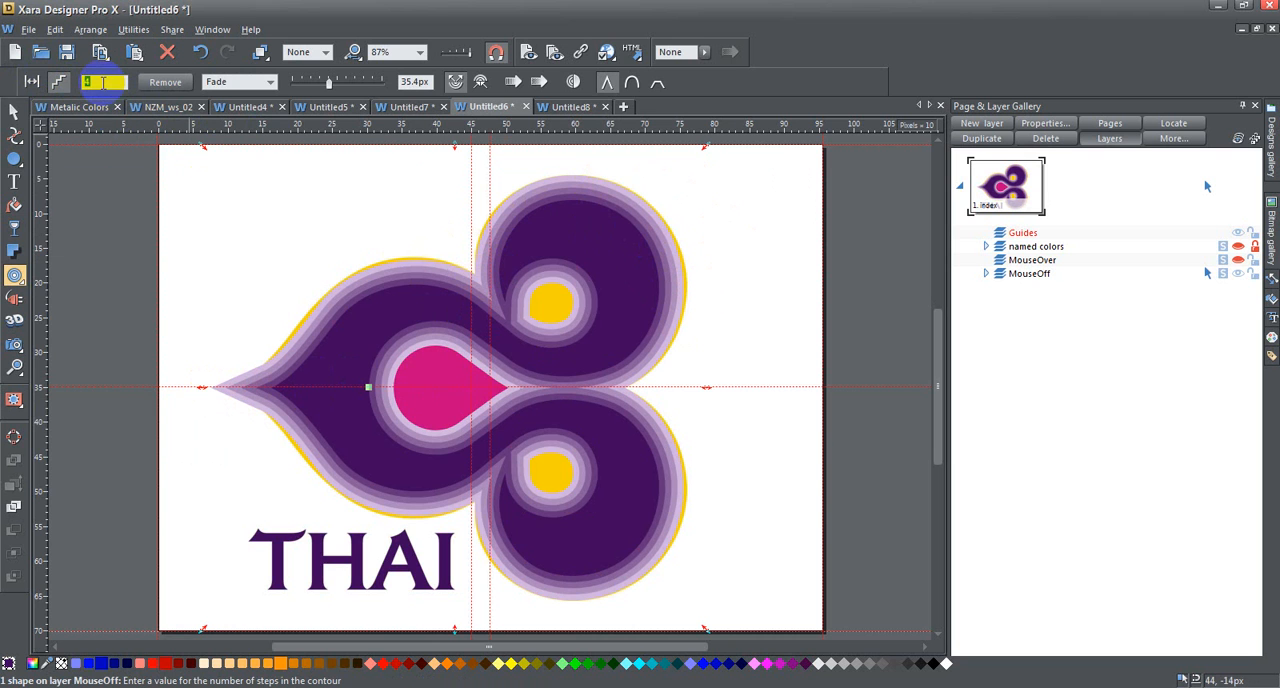
text(1)
key(Return)
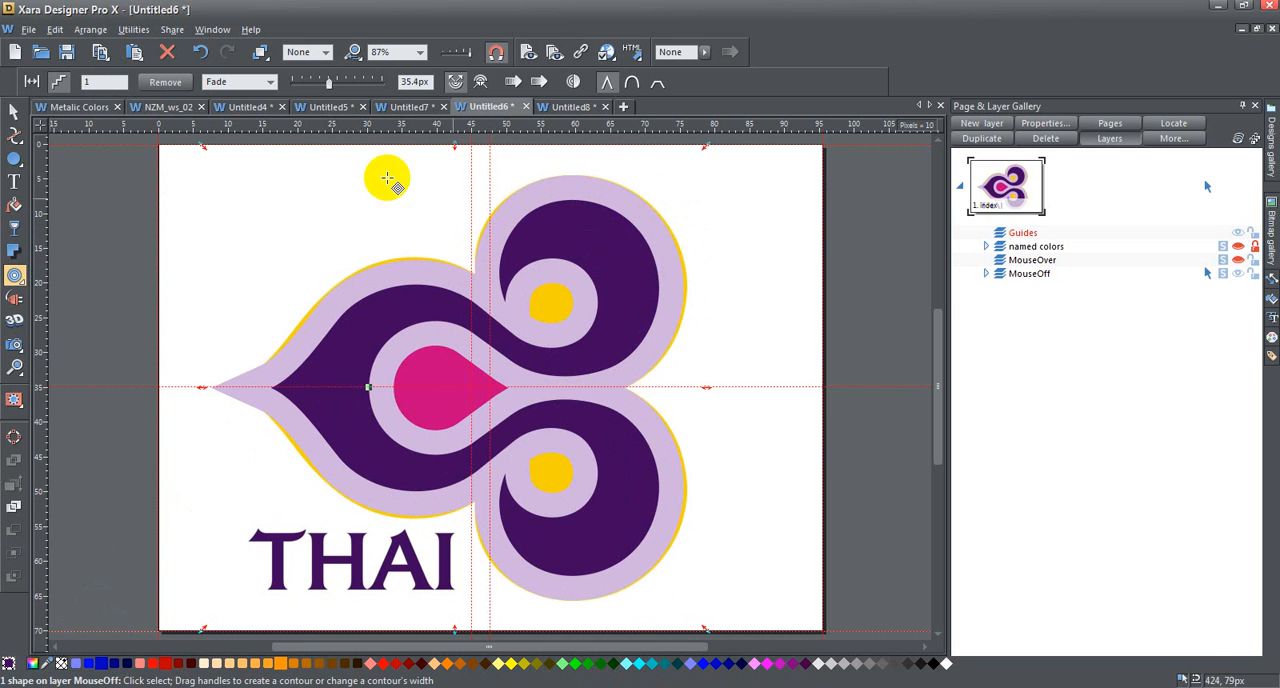
- Convert the contoured object to editable shapes and ungroup the result
click(13, 440)
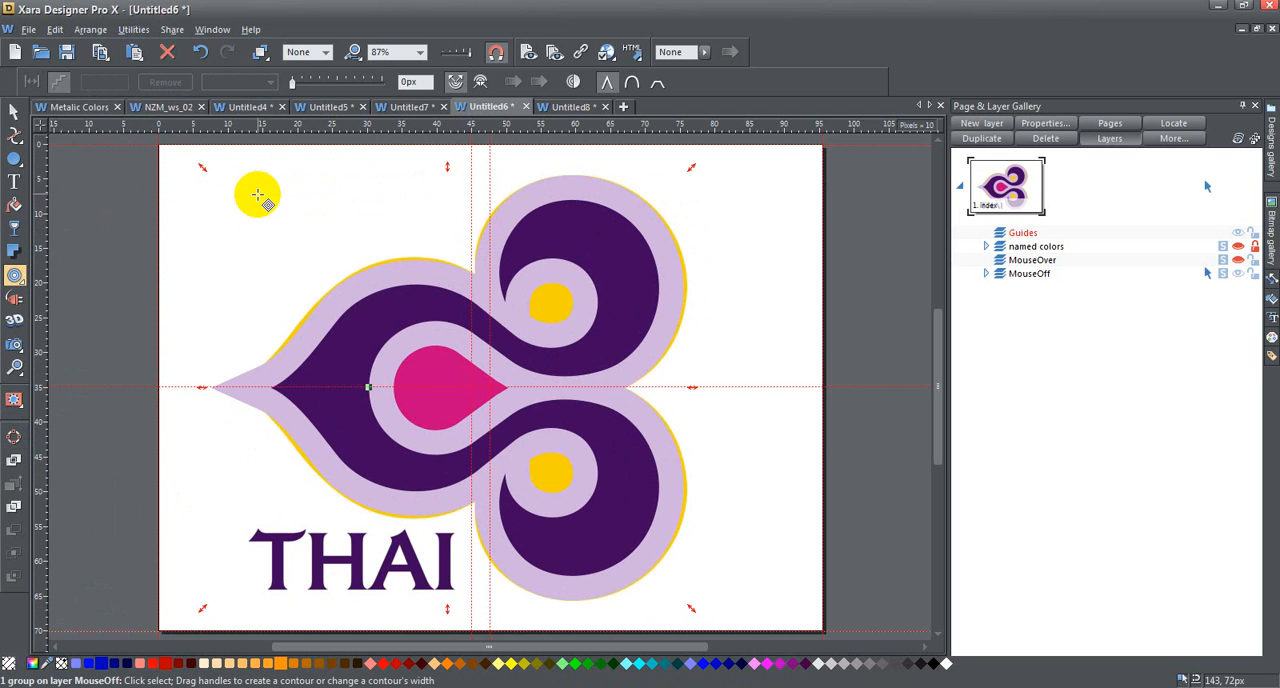
key(ctrl+u)
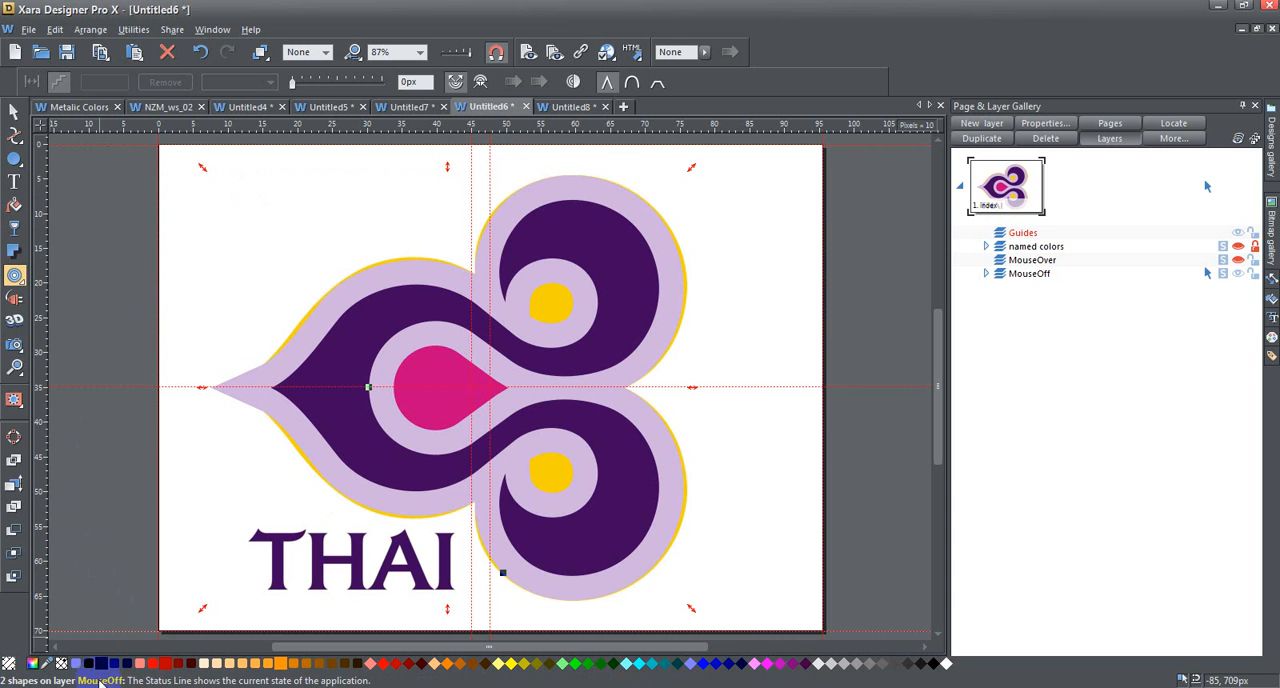
- Fill only the light purple contour shape with bright yellow
mouse_move(18, 140)
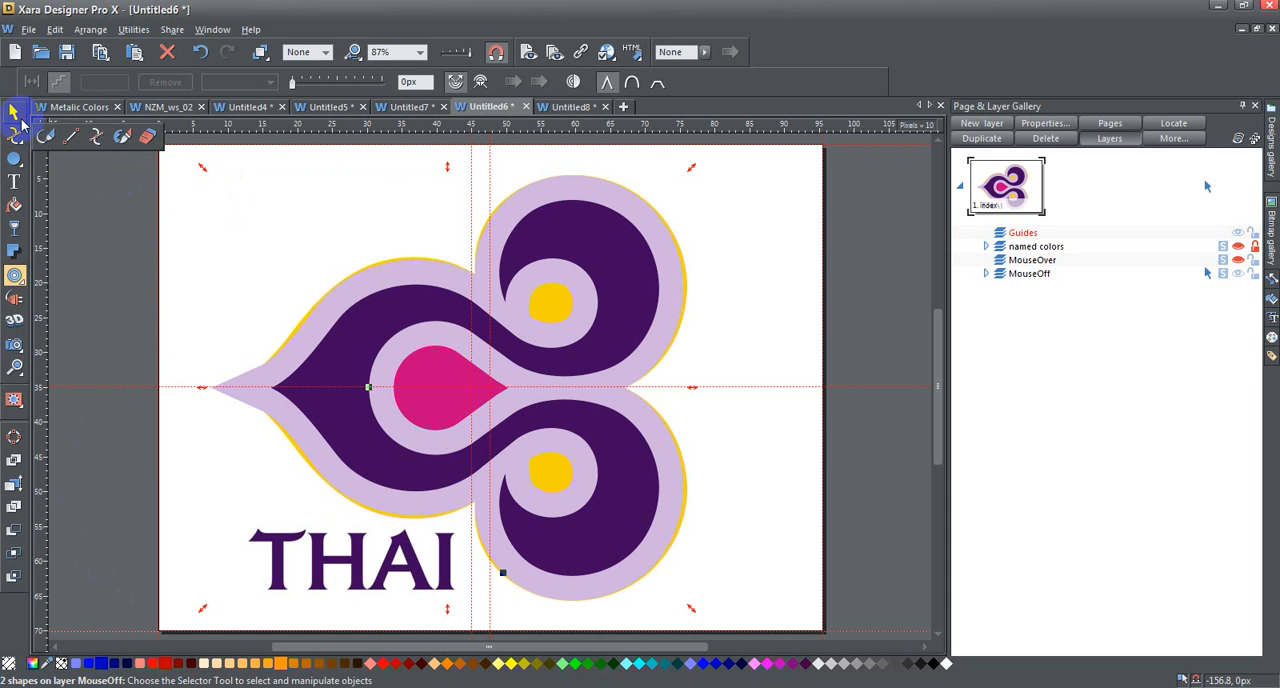
click(14, 113)
click(200, 214)
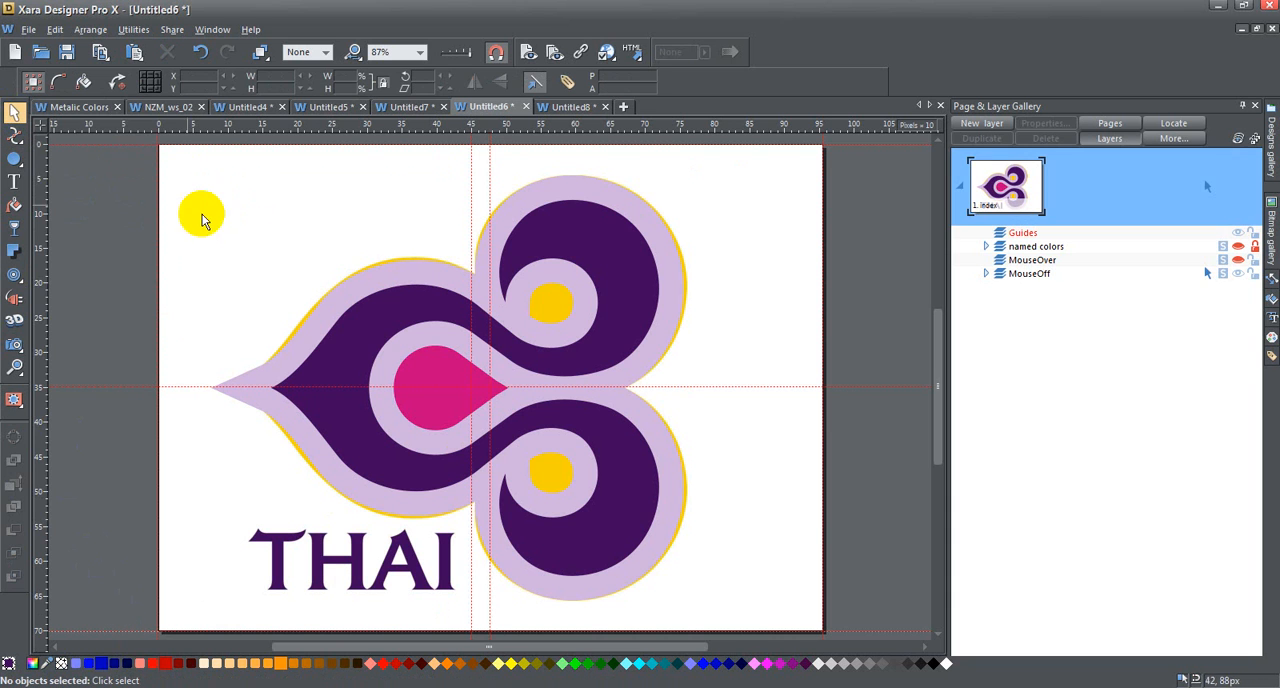
click(406, 280)
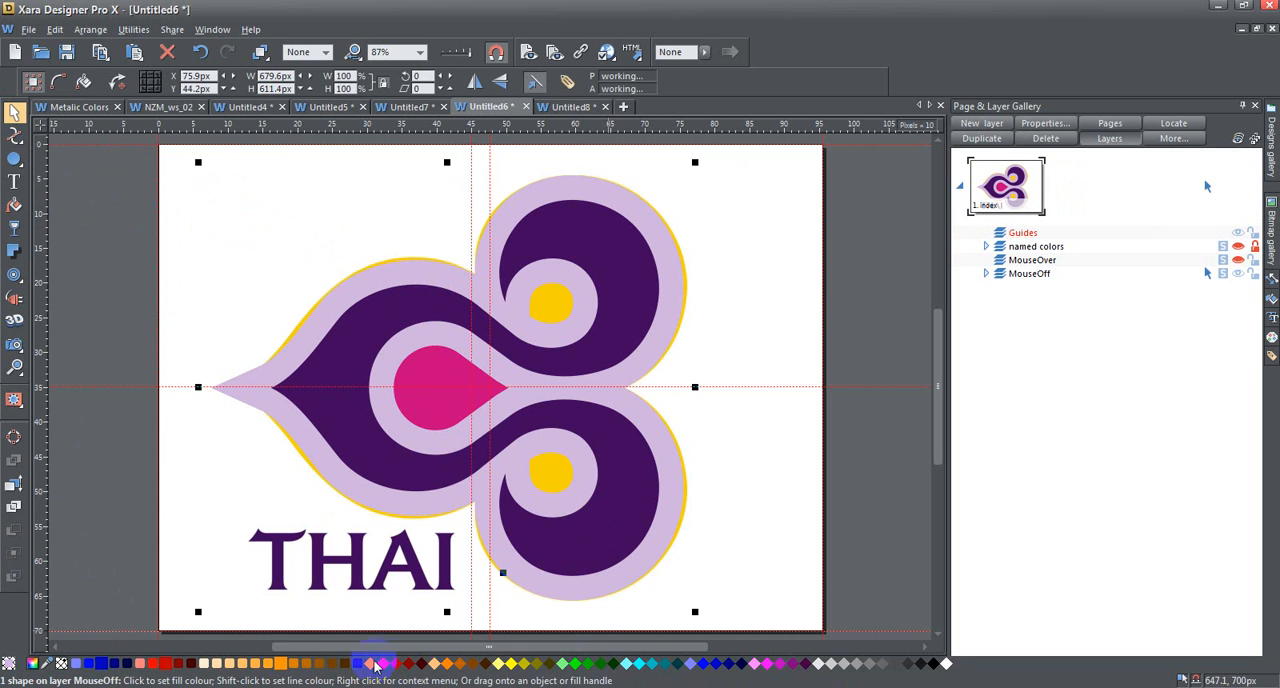
click(512, 664)
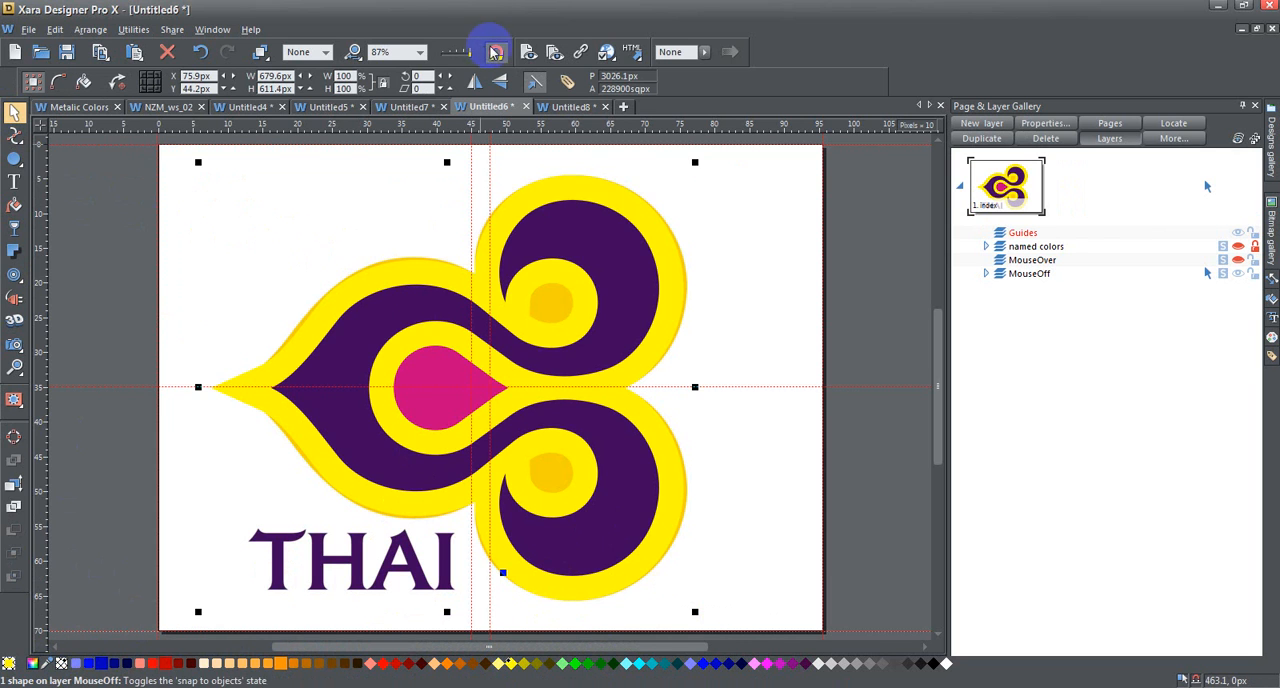
- Examine the yellow shape's outlines and point handles in wireframe view, and restore the full-colour display
drag(466, 56, 441, 52)
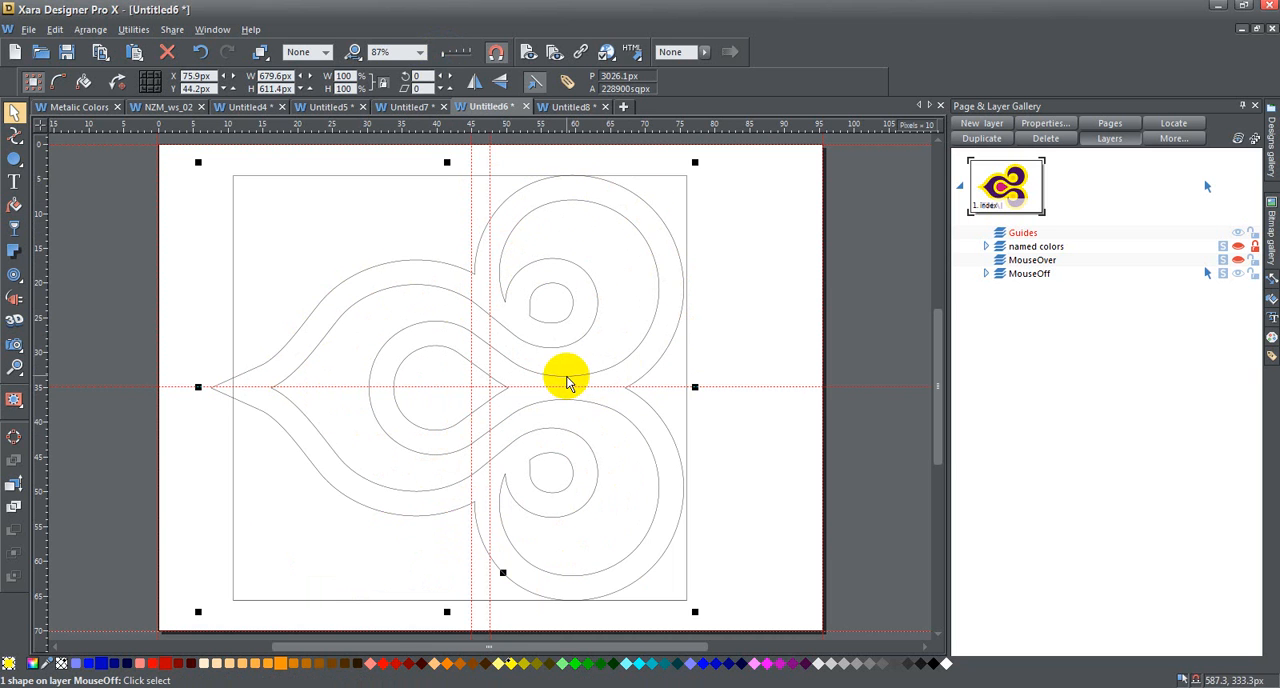
click(14, 133)
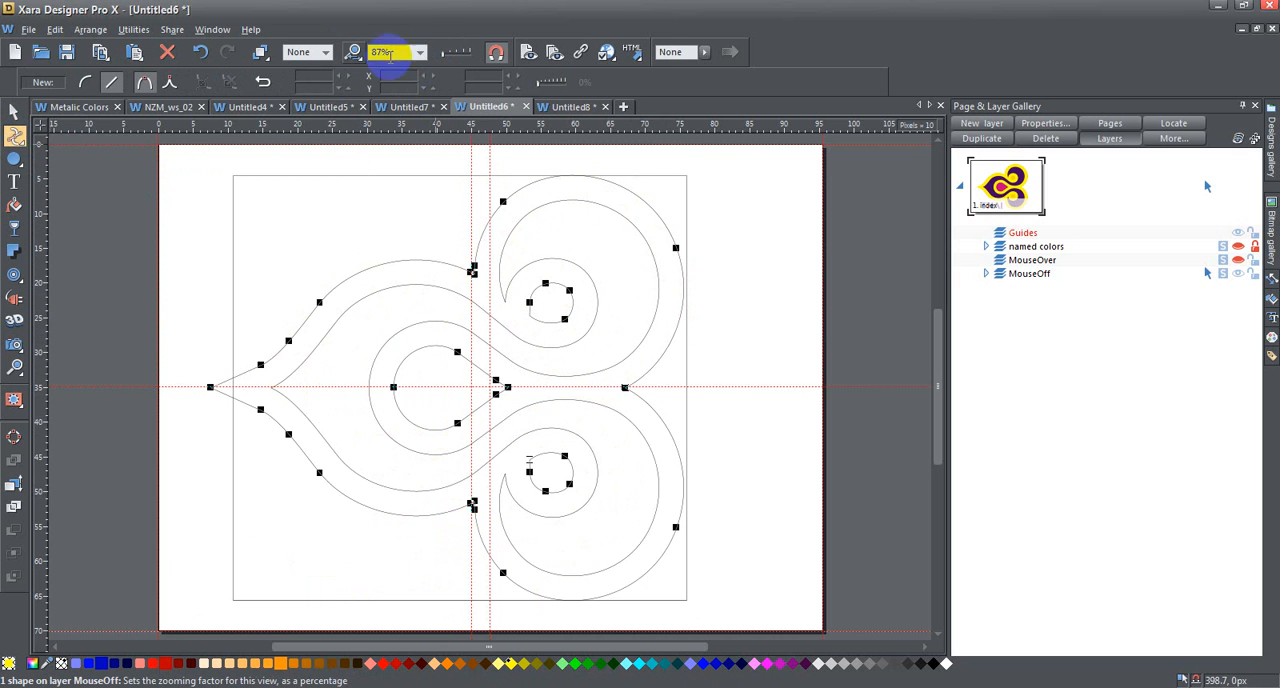
click(471, 52)
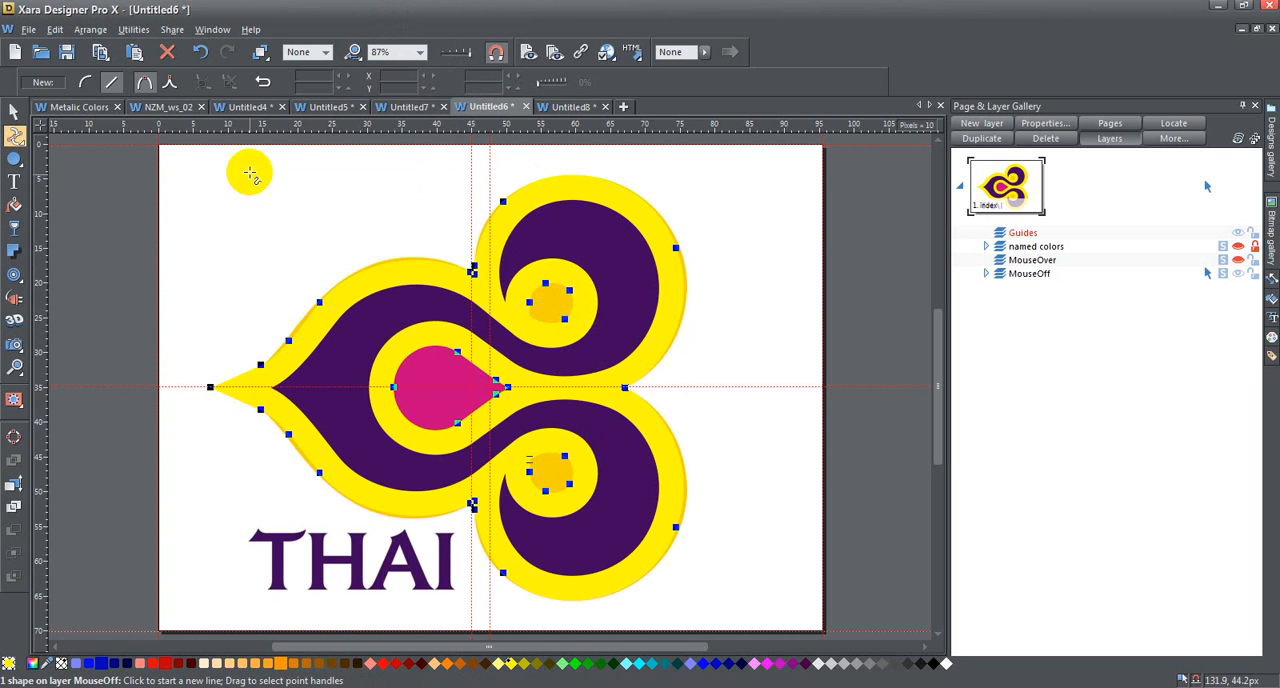
- Delete the point handles of the yellow shape's three inner openings: inside the upper curl, the lower curl and the central teardrop
click(16, 140)
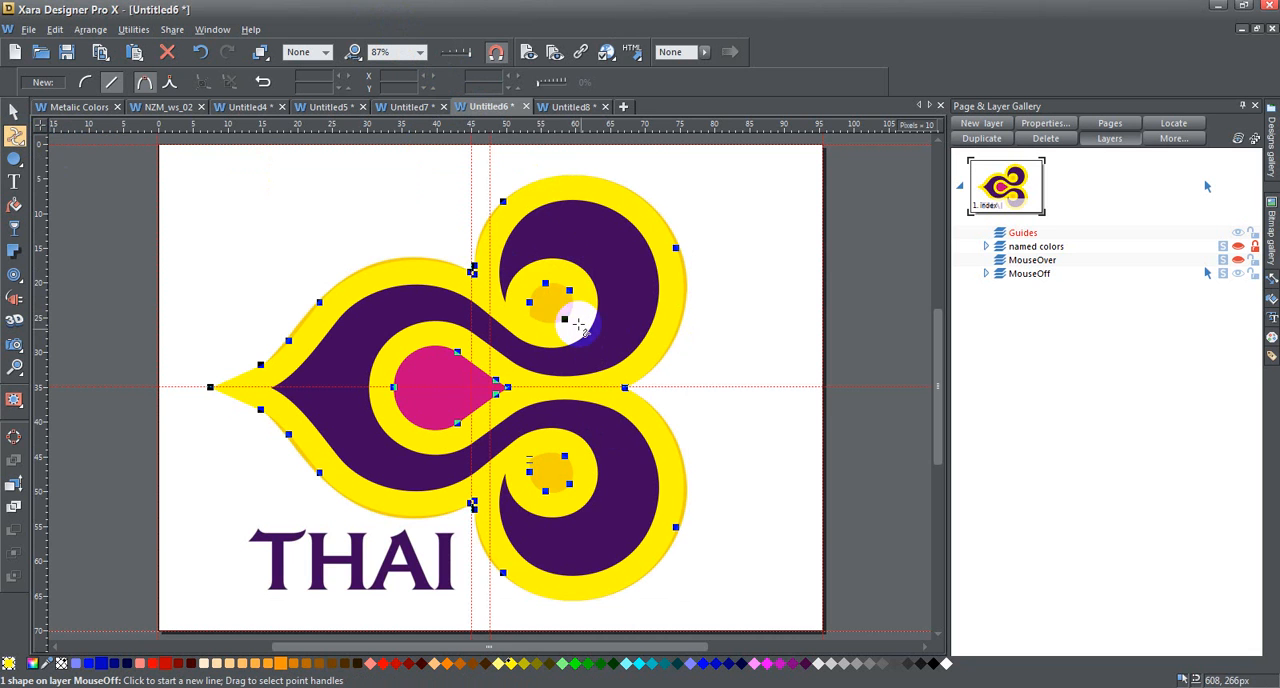
drag(520, 270, 570, 312)
click(228, 83)
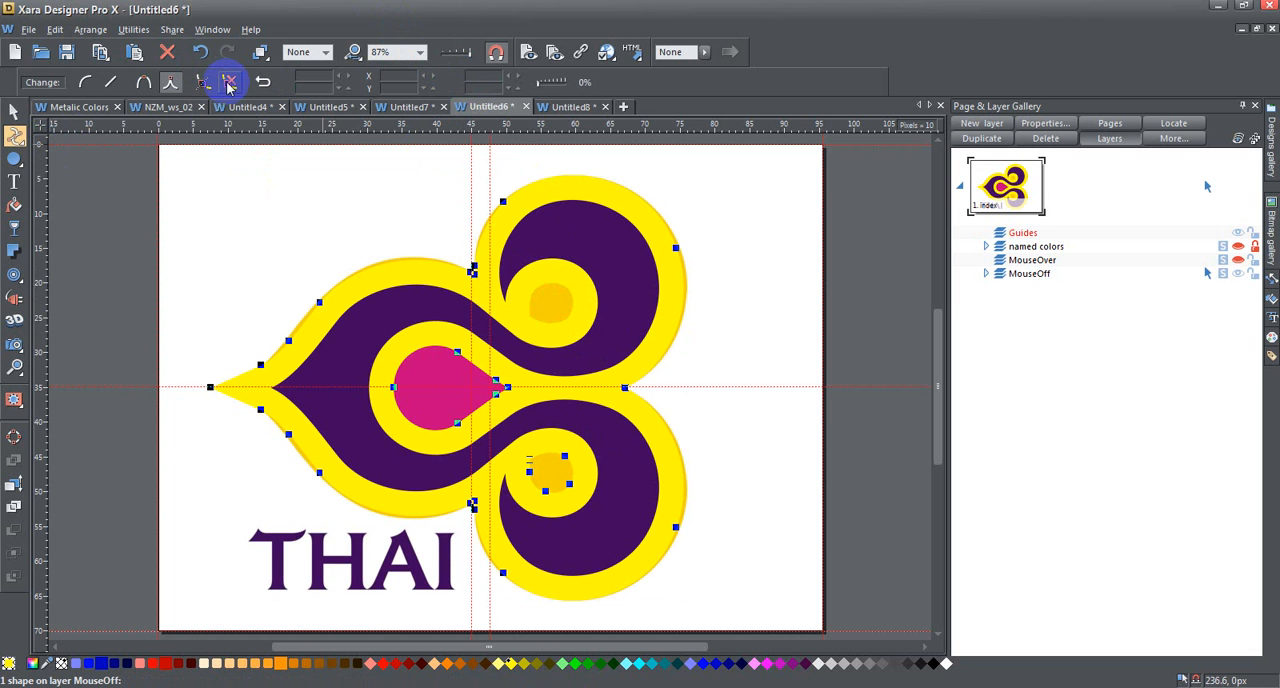
click(516, 450)
drag(522, 452, 591, 506)
click(228, 83)
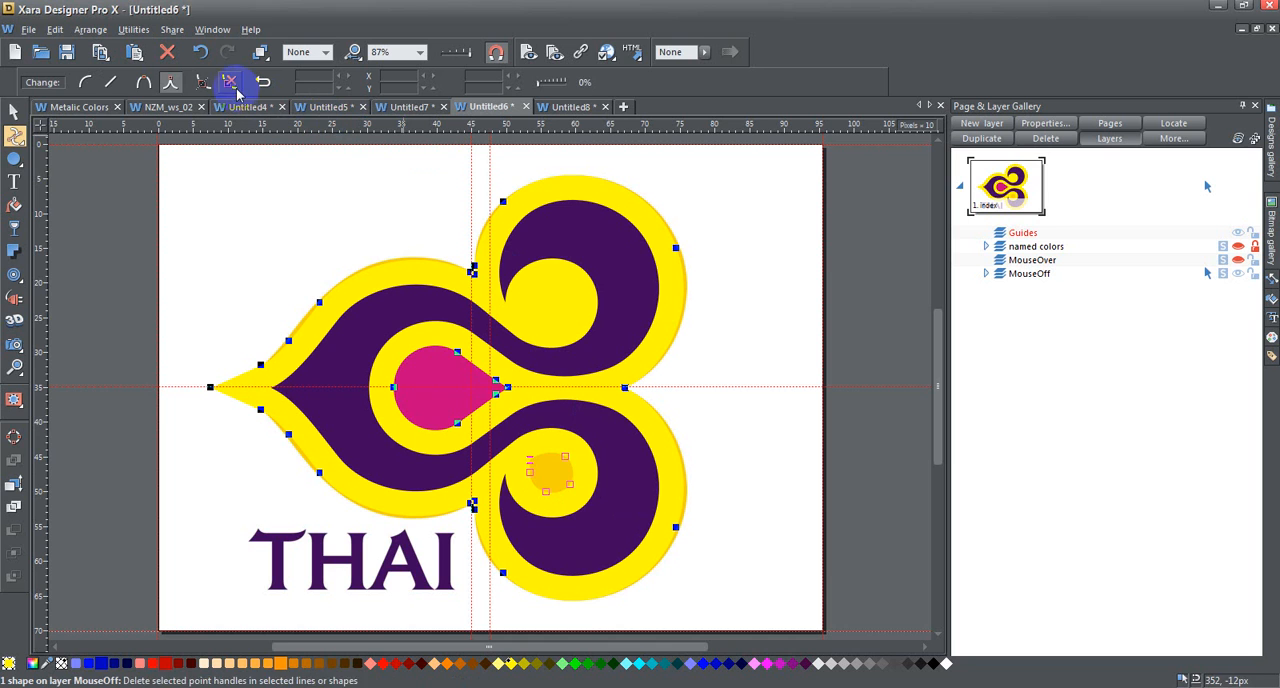
drag(372, 343, 527, 441)
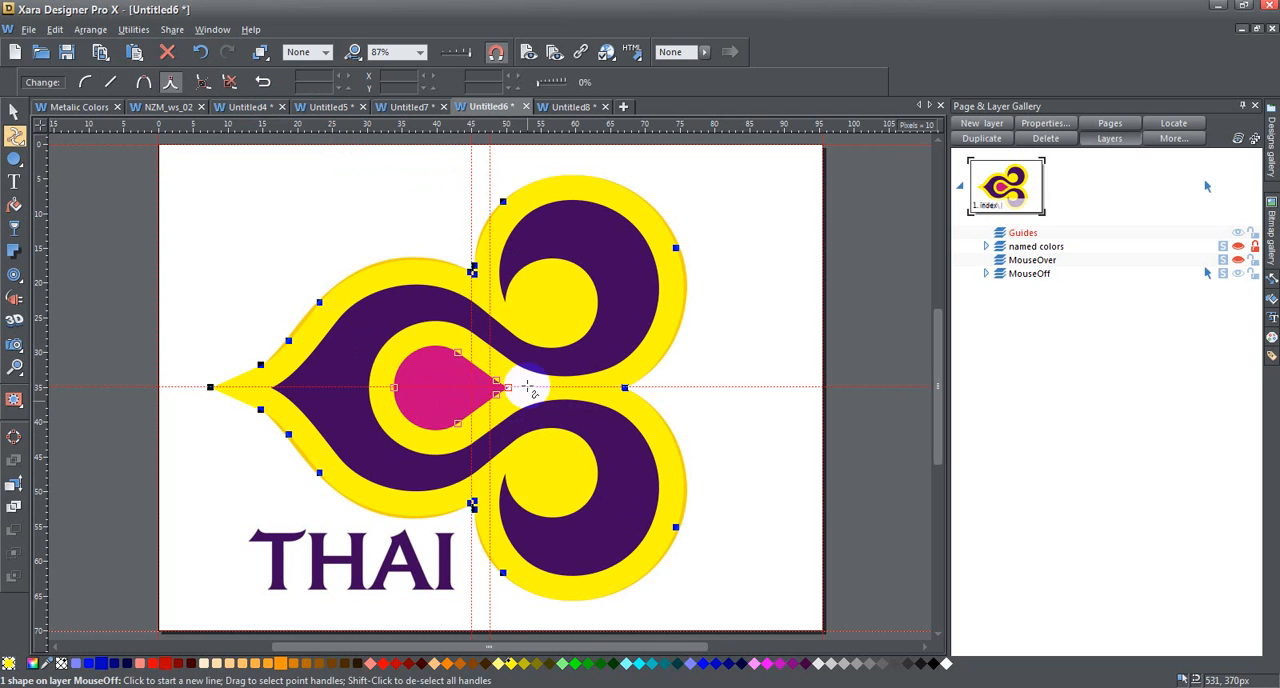
click(229, 82)
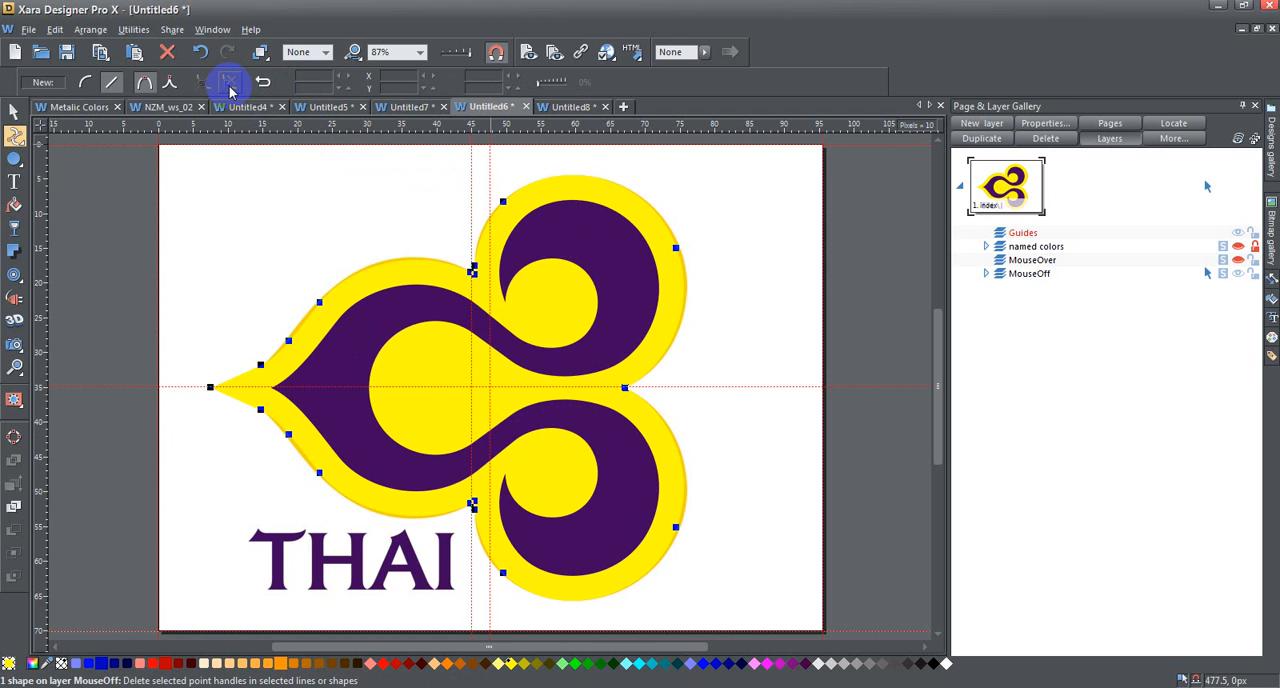
- Move the yellow shape's overextended pointed tip inward to X 112.9 px, onto the original logo's tip
click(210, 388)
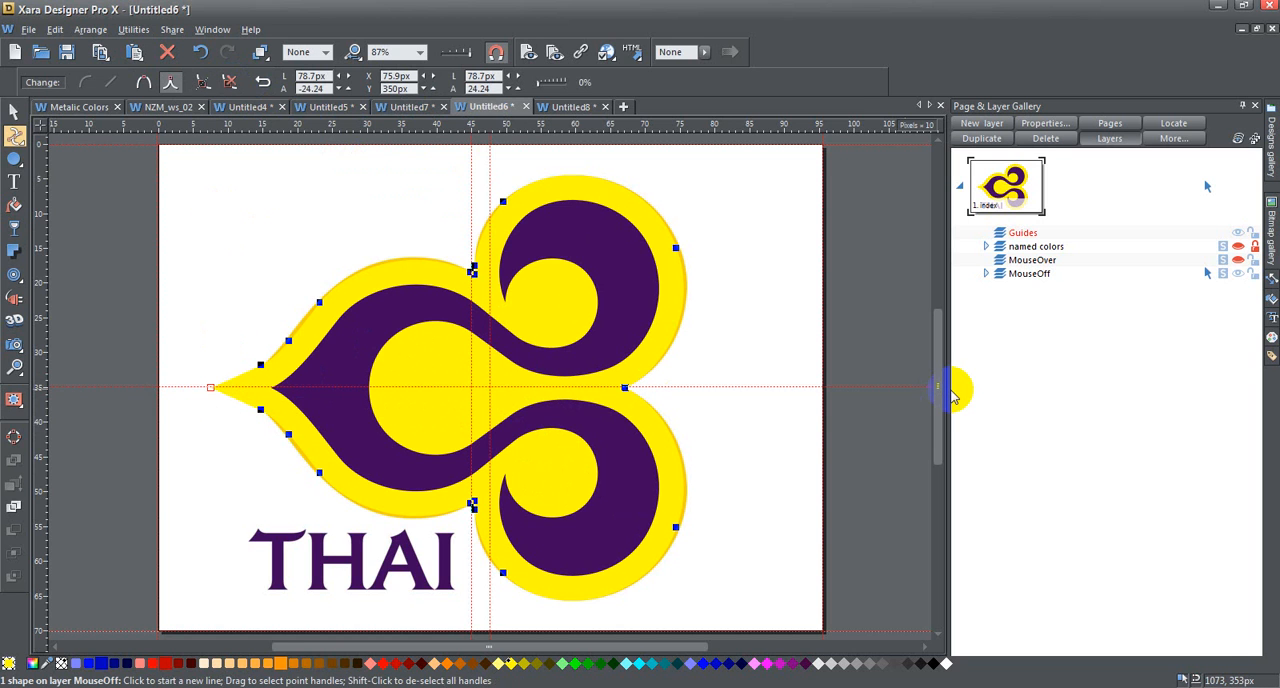
key(Right)
key(Right)
key(Right)
key(Right)
key(Right)
key(Right)
key(Right)
key(Right)
key(Right)
key(Right)
key(Right)
key(Right)
key(Right)
key(Right)
key(Right)
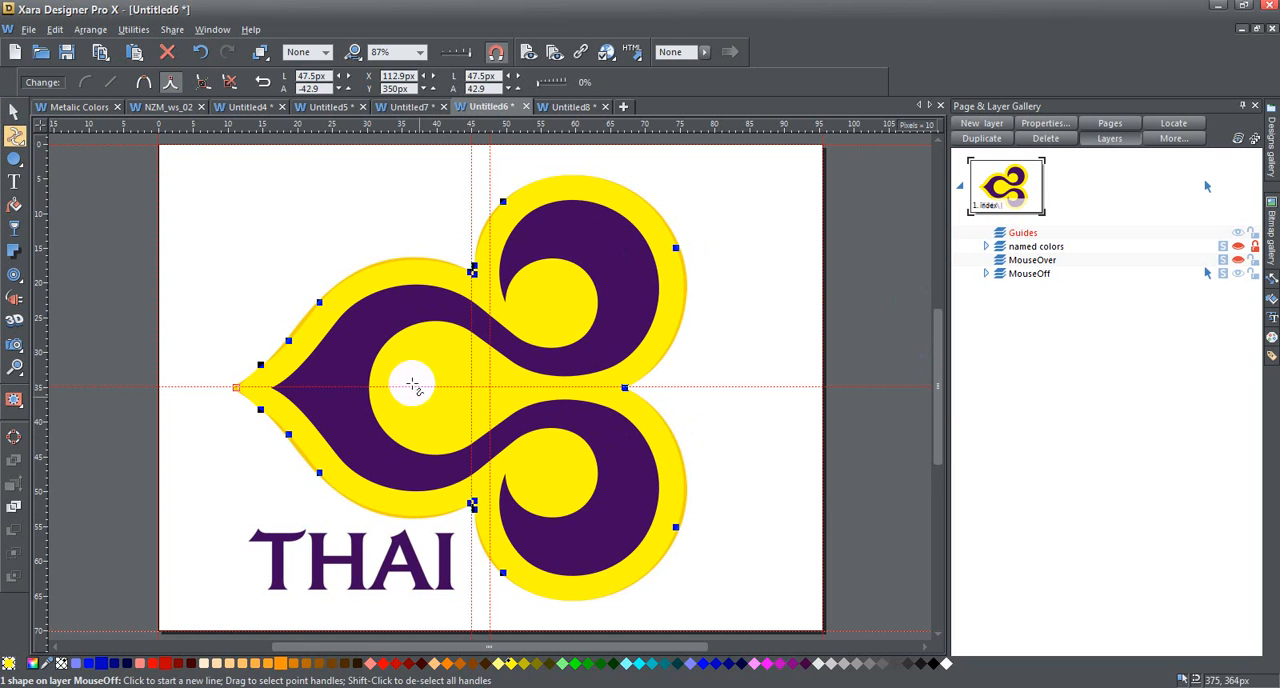
- Shift the bright yellow shape aside, fill it with the original border's sampled golden yellow, and bring it back to X 122.9 px
click(15, 112)
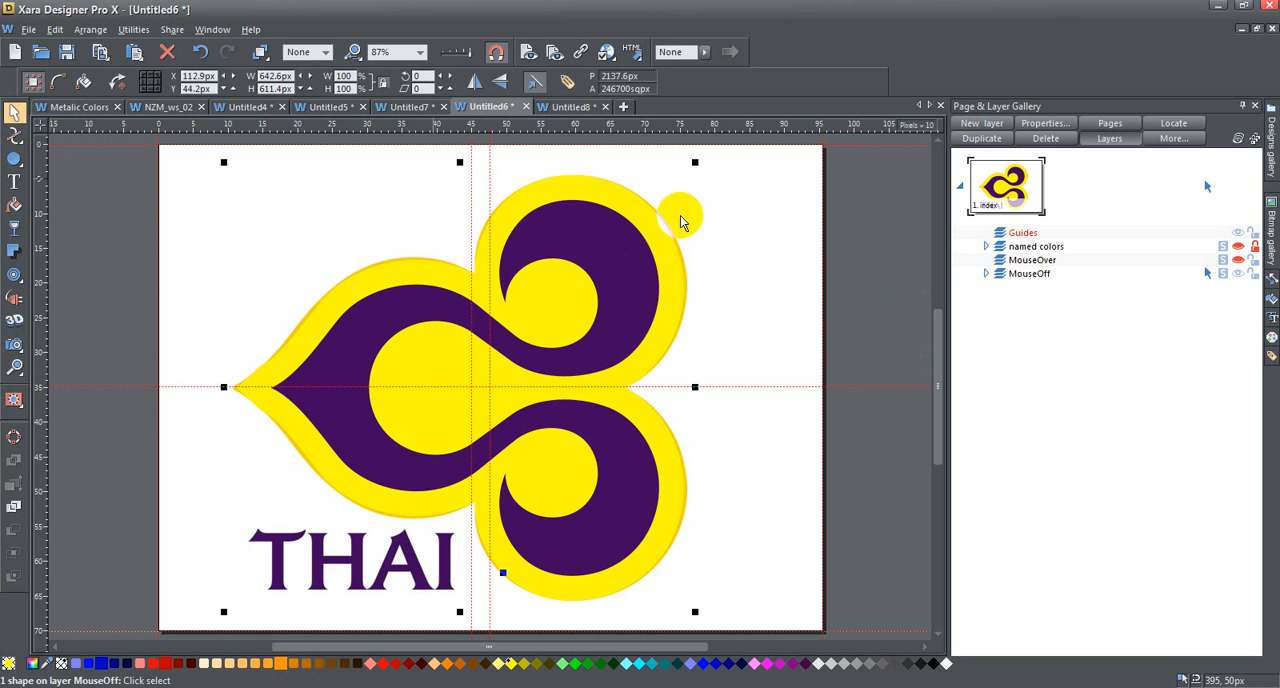
key(Right)
key(Right)
key(Right)
key(Right)
key(Right)
key(Right)
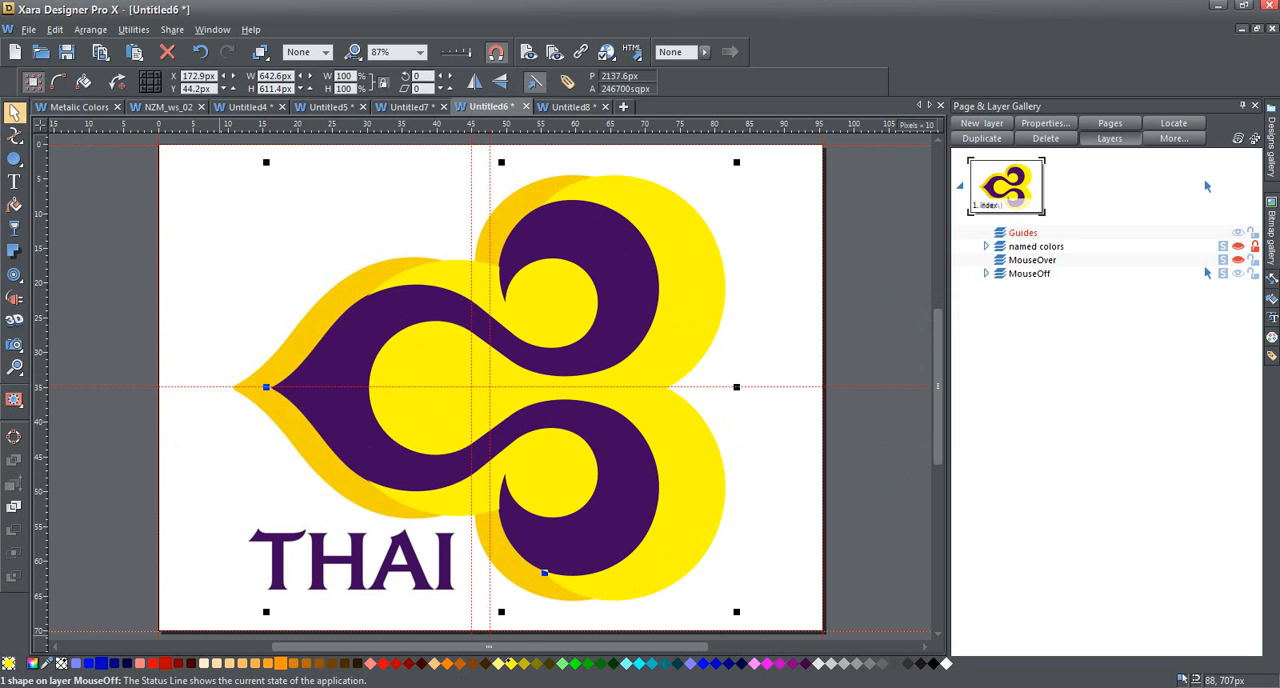
drag(8, 662, 275, 376)
key(Left)
key(Left)
key(Left)
key(Left)
key(Left)
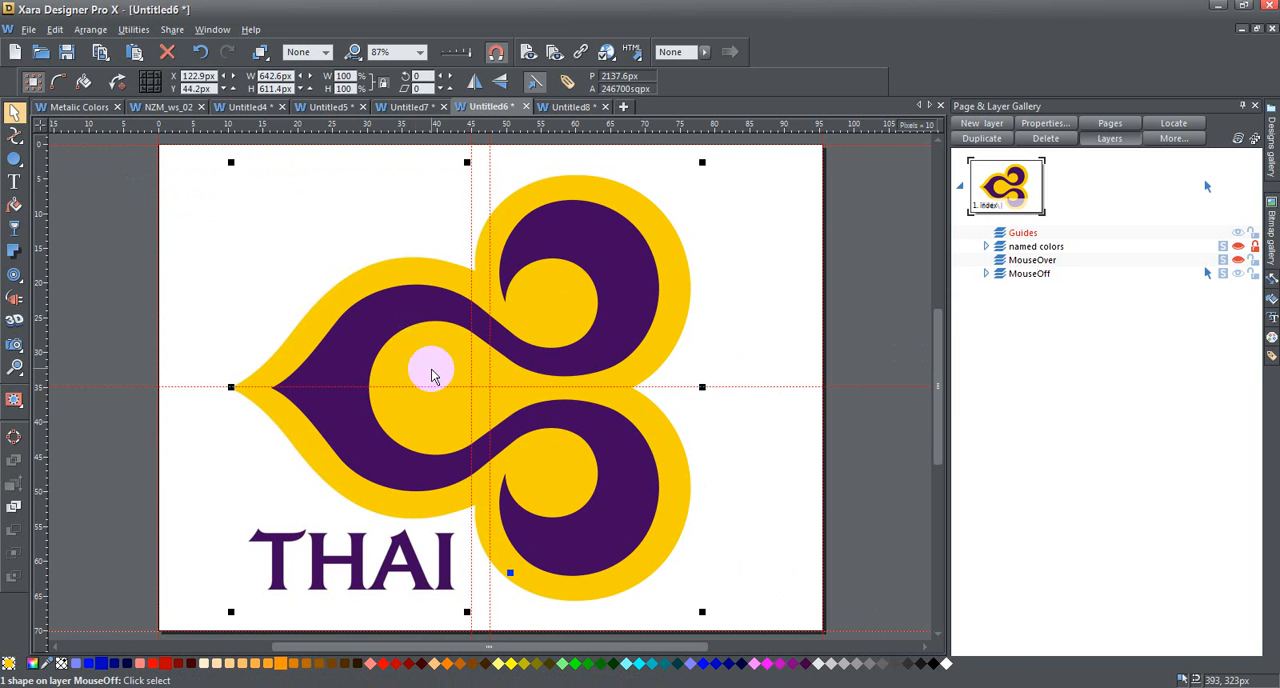
- Give the golden yellow border shape a flat transparency of 50%
click(14, 228)
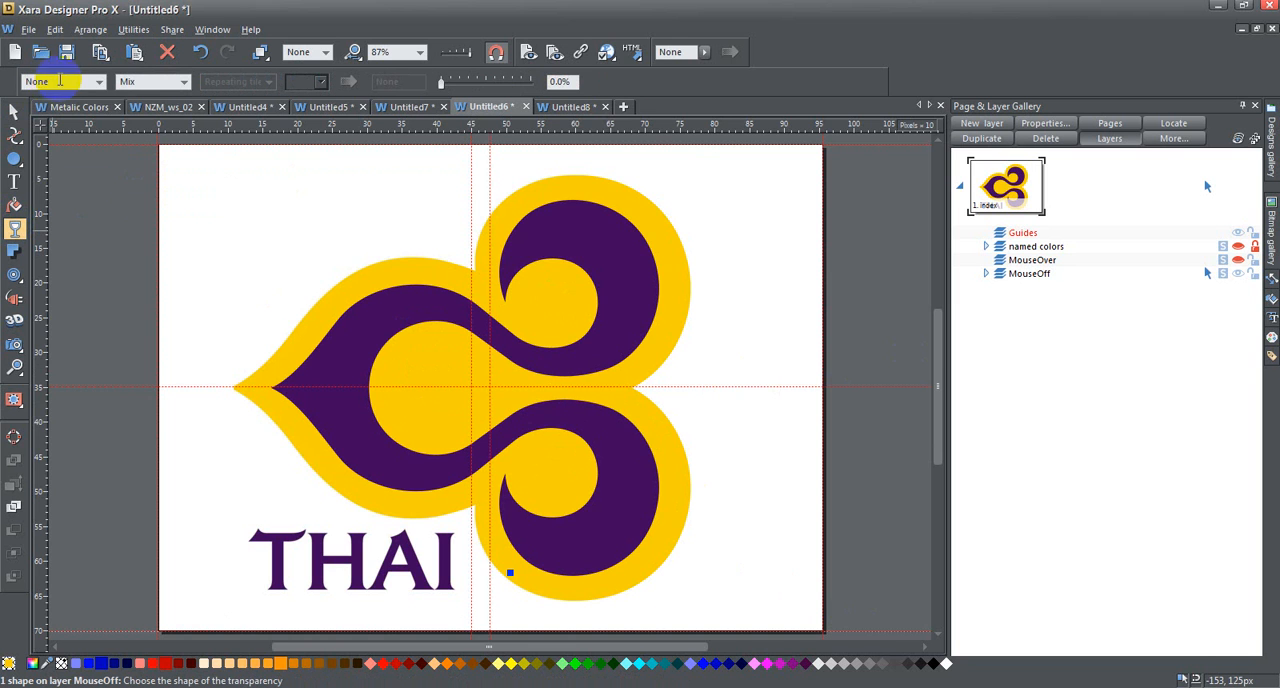
click(100, 82)
click(105, 104)
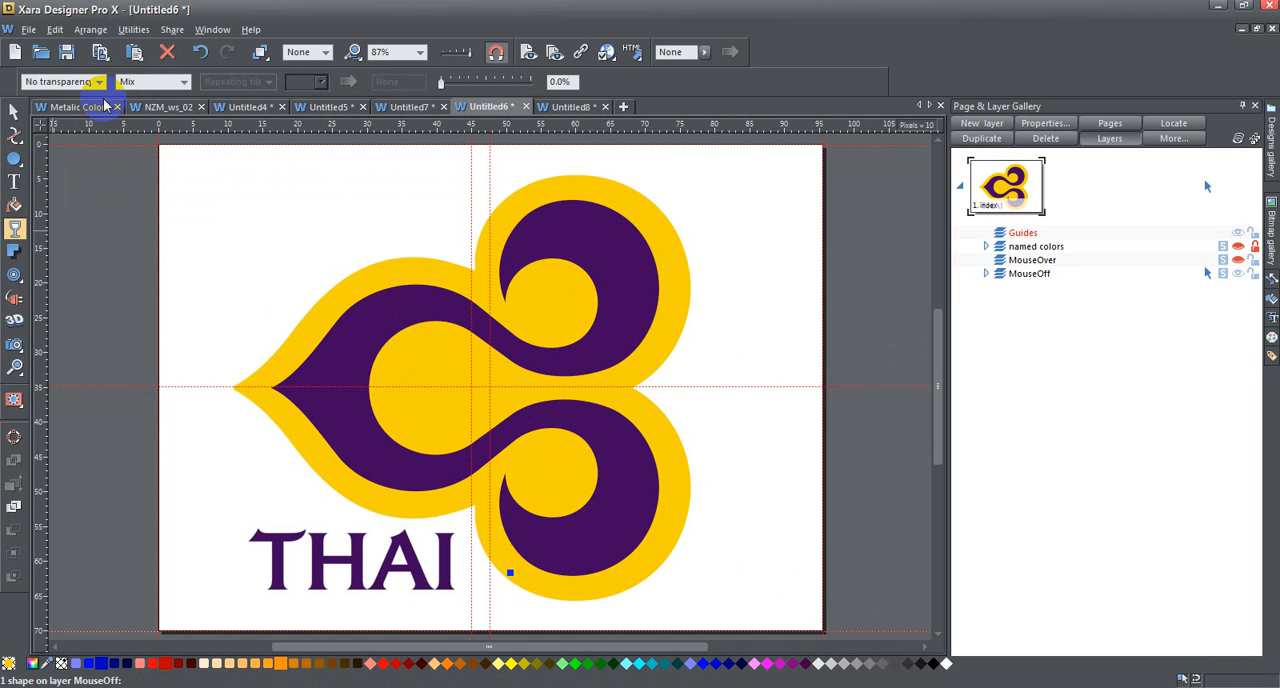
click(100, 82)
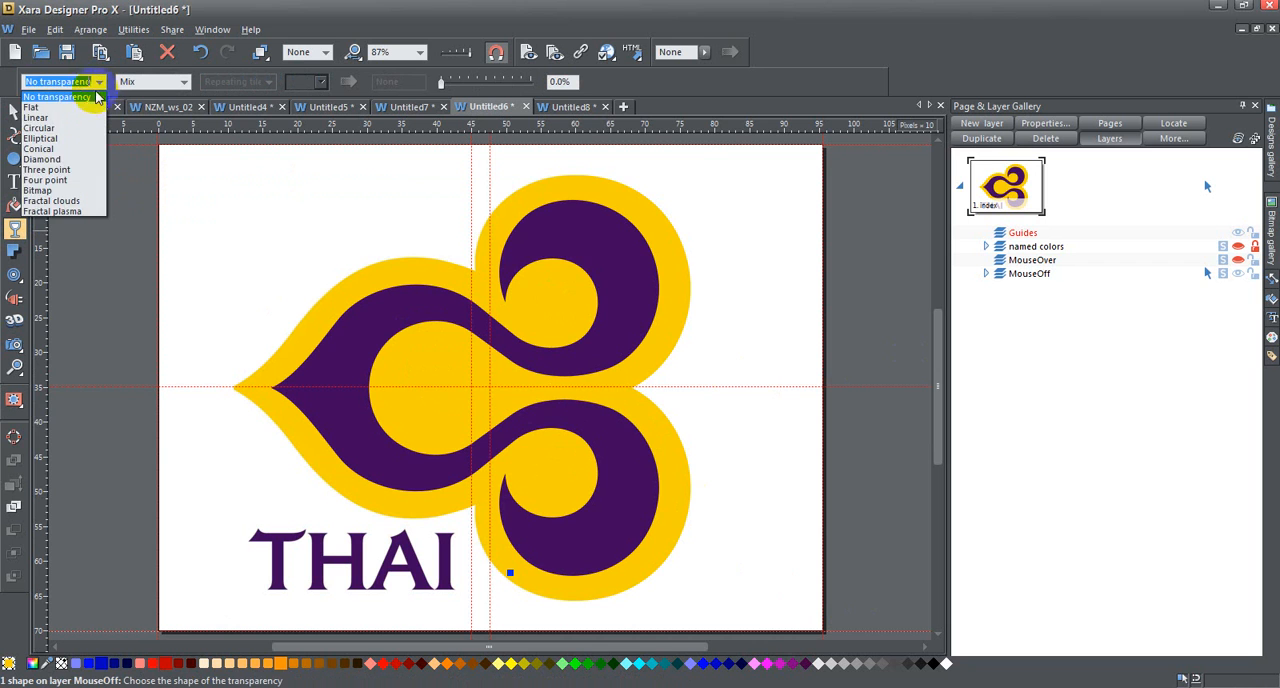
click(70, 108)
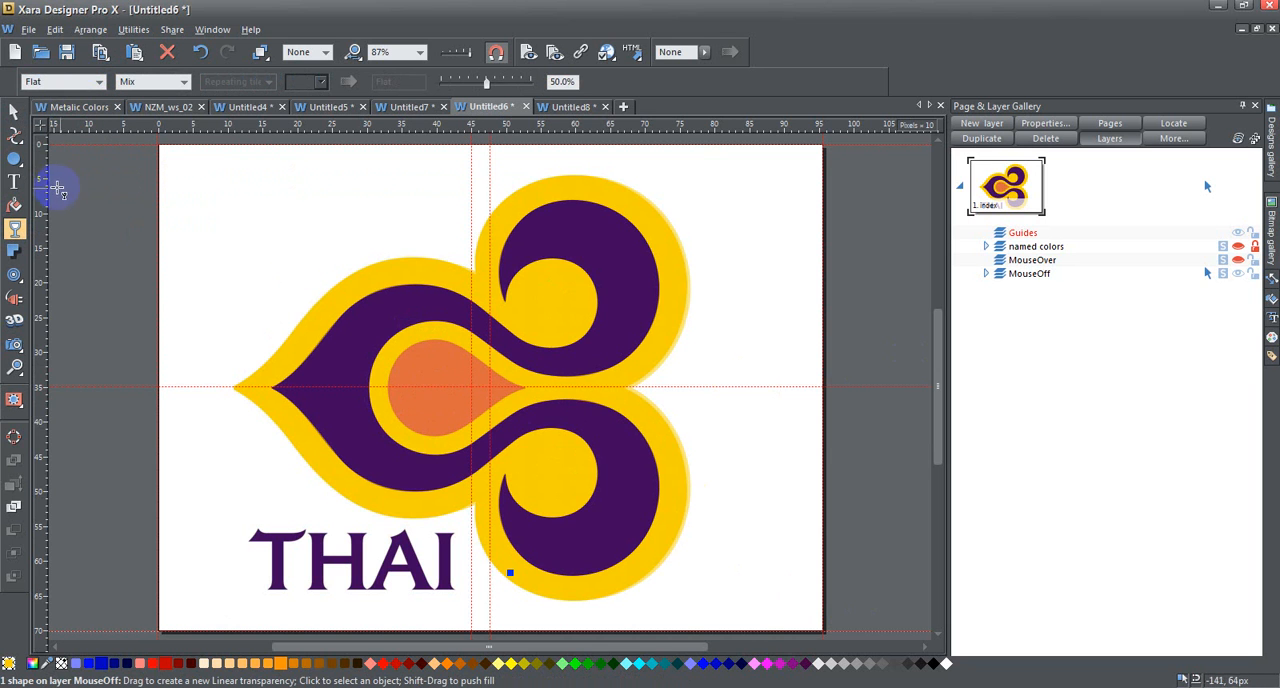
- Draw an ellipse about 104 by 142 px over the original central teardrop and fill it light pink
click(18, 160)
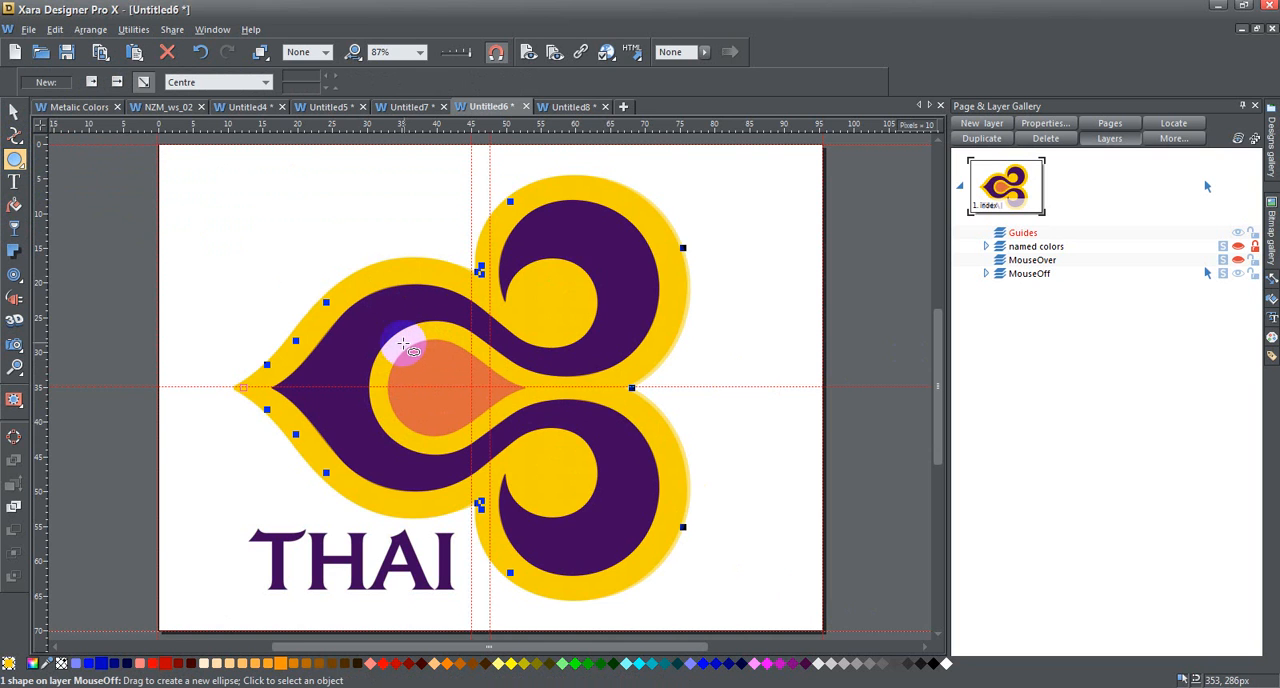
drag(393, 341, 465, 439)
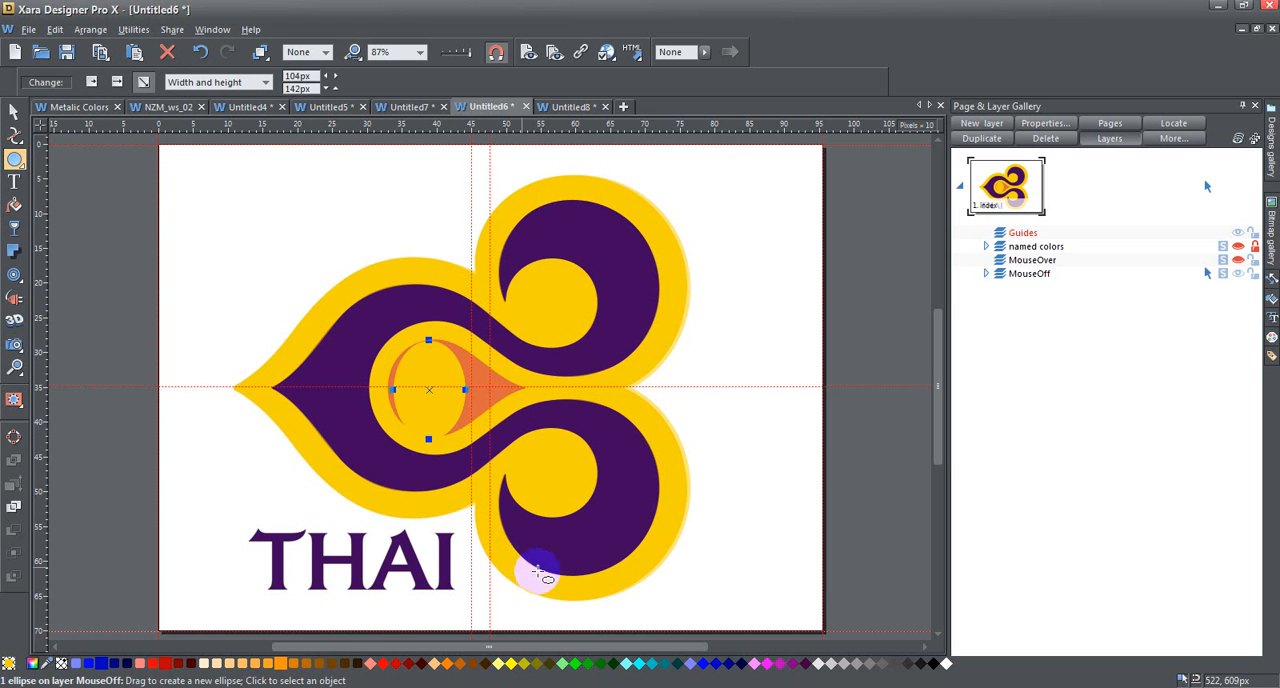
click(757, 664)
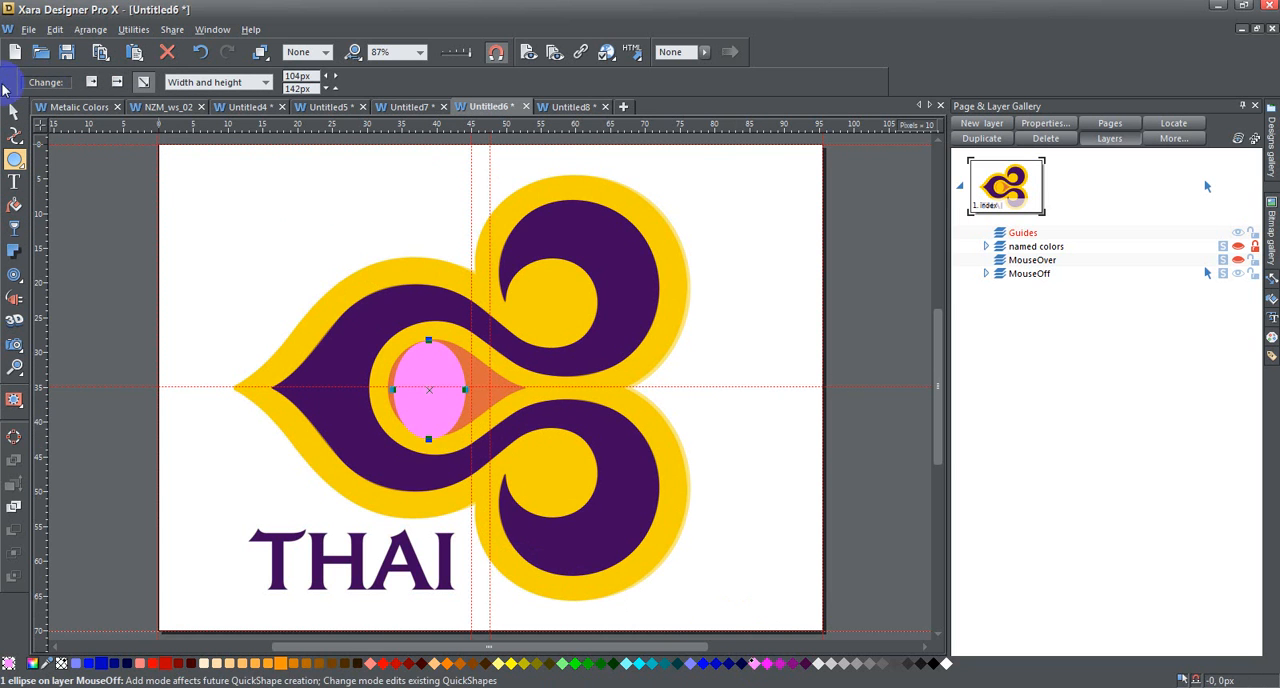
- Position the pink ellipse at X 331, Y 280 px over the teardrop's rounded end and widen it to 110.1 px
click(14, 111)
key(Left)
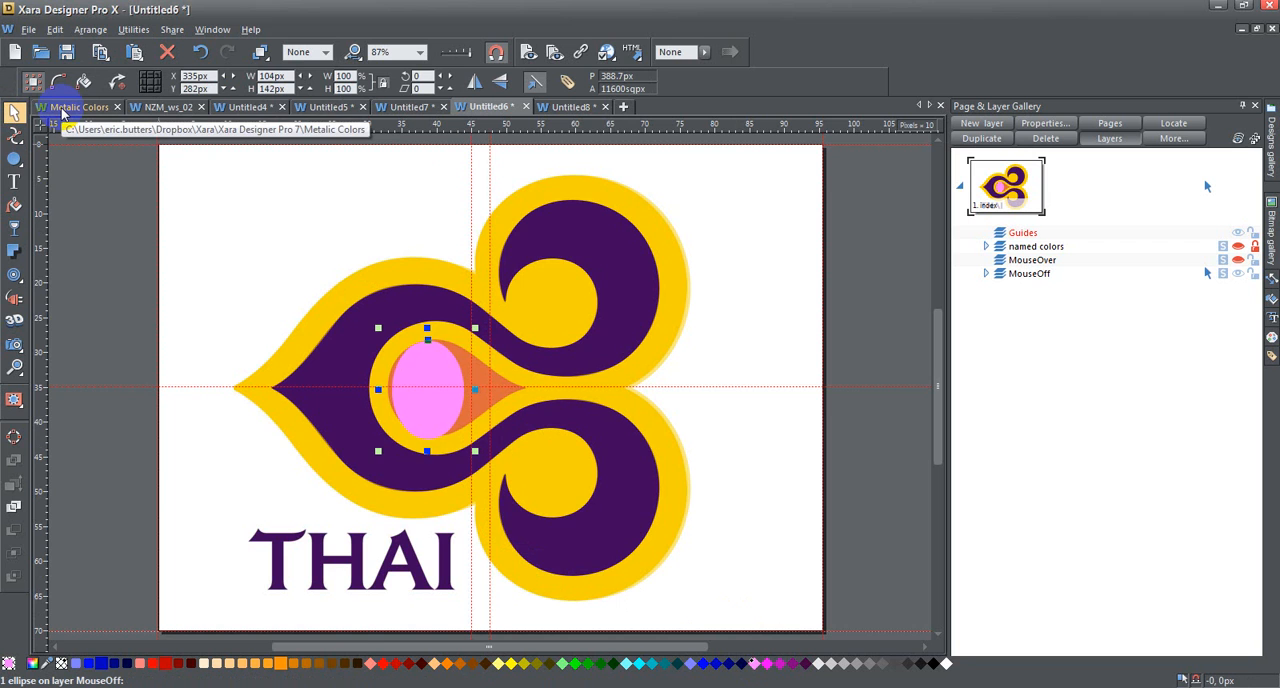
key(Left)
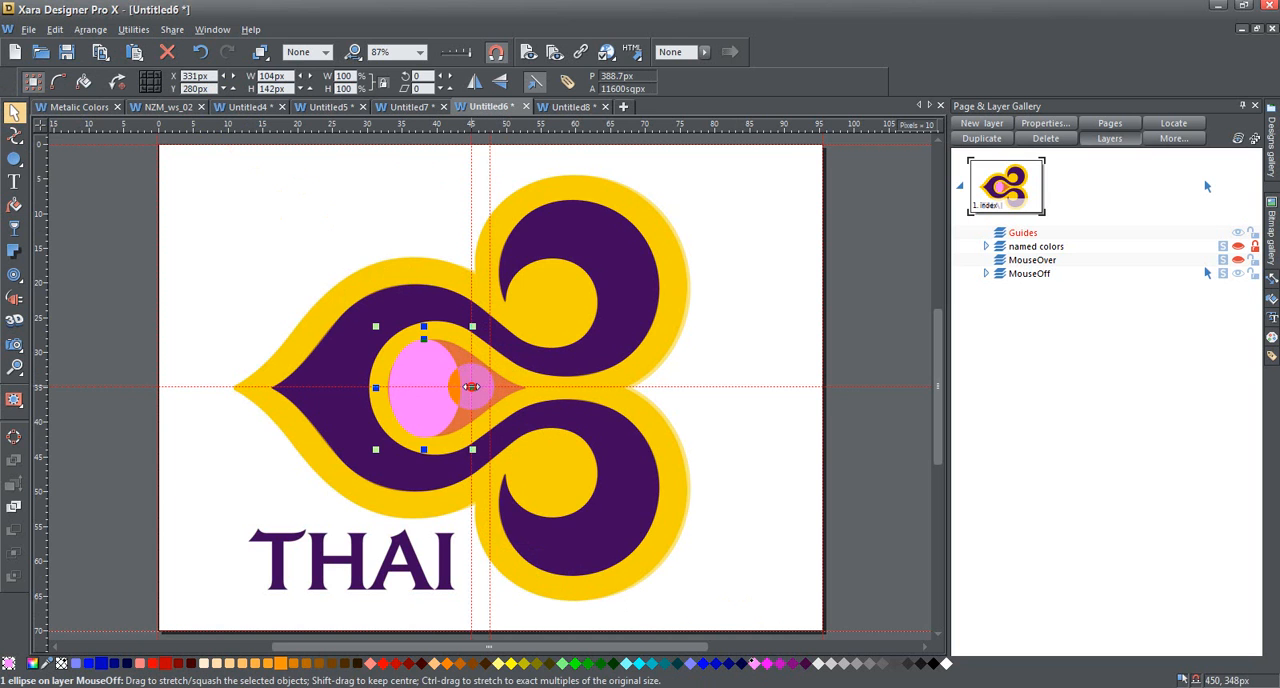
drag(473, 387, 480, 387)
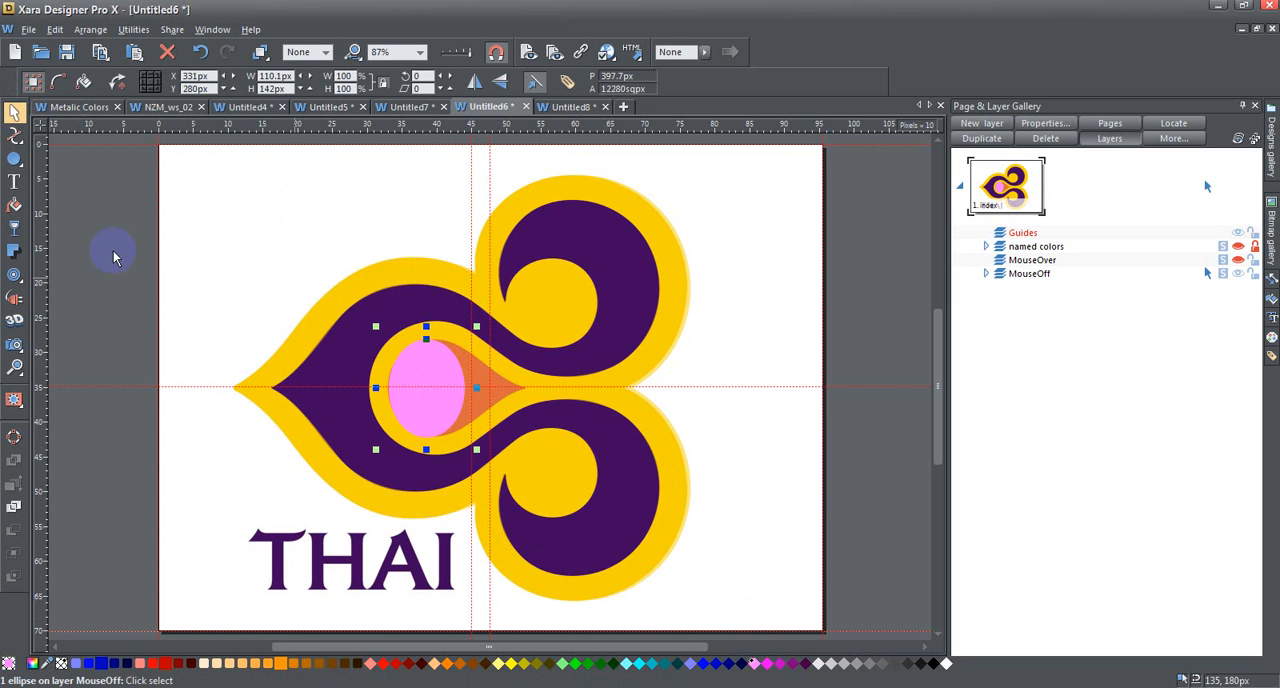
- Give the pink ellipse a flat transparency of 50% and widen it to 119 px
click(14, 228)
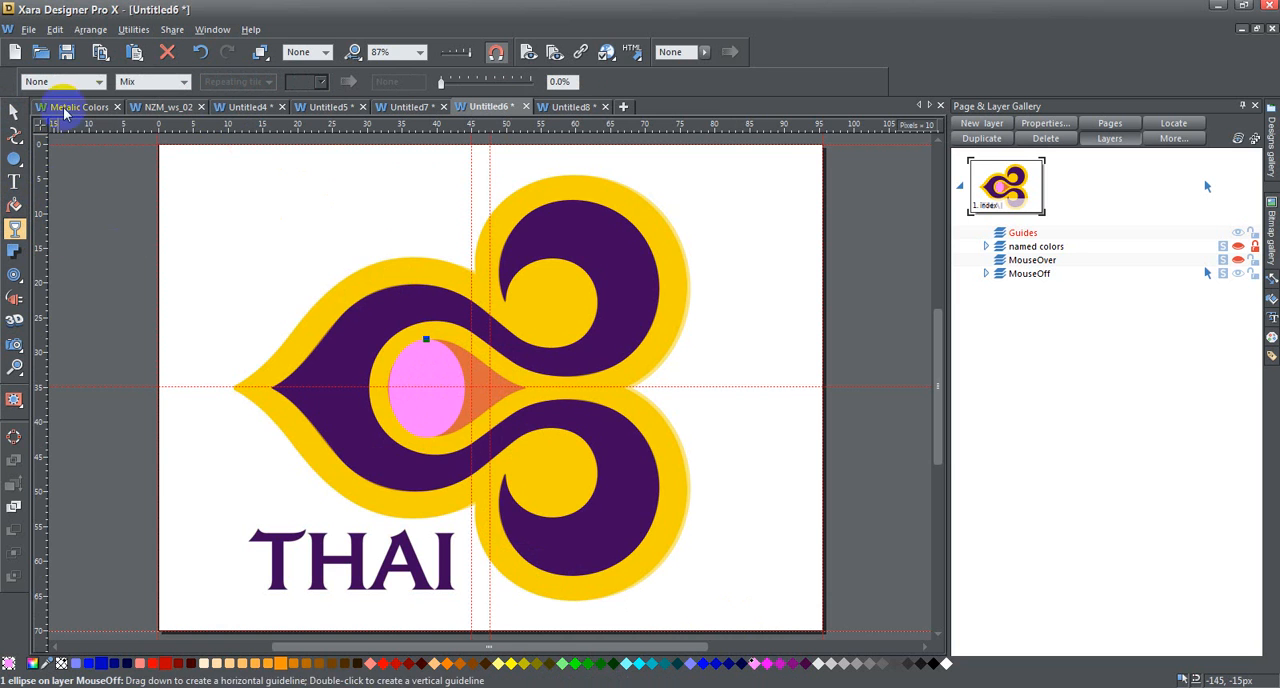
click(100, 80)
click(66, 109)
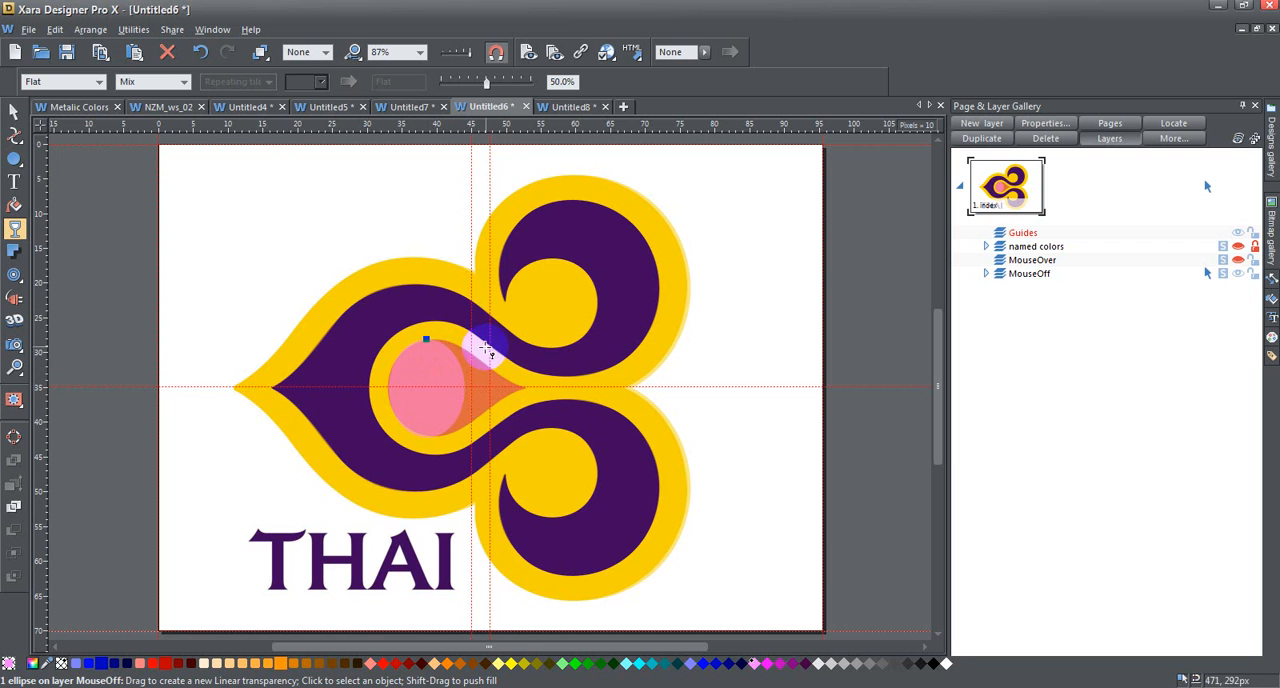
click(14, 112)
drag(478, 389, 485, 389)
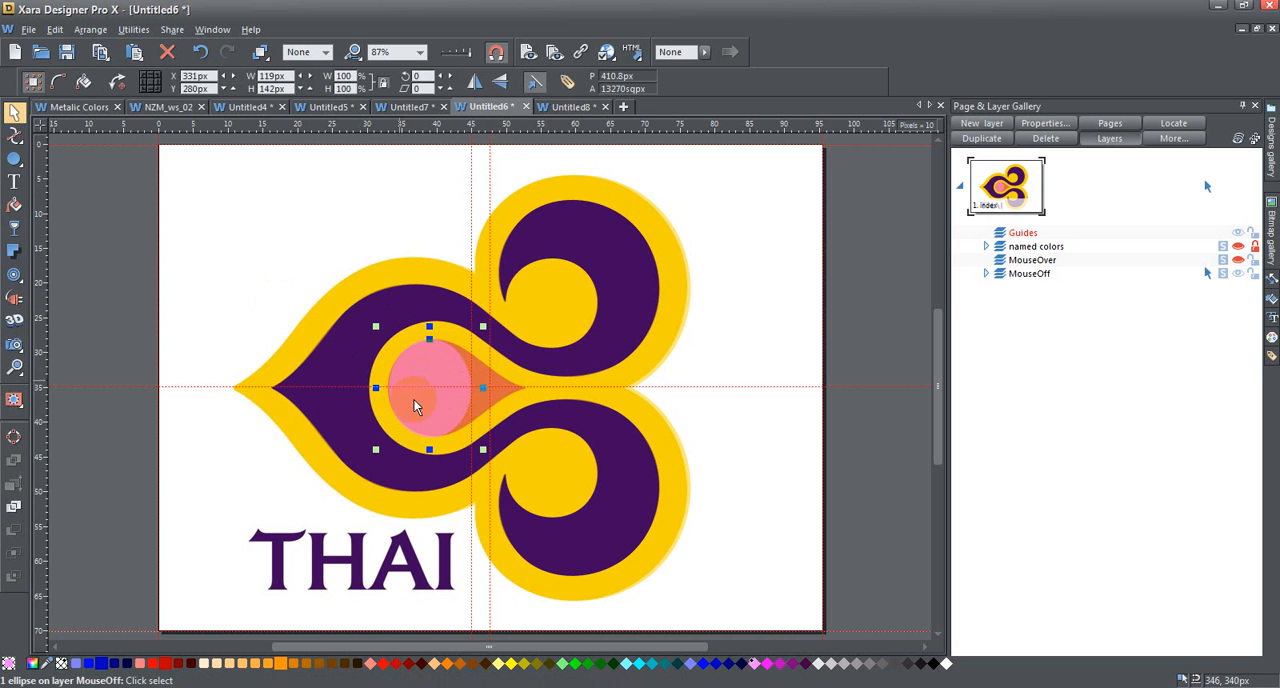
- Convert the ellipse to an editable shape and form a teardrop with its tip at 523, 351 px and curve handles at 486, 327 and 493, 366 px
click(15, 442)
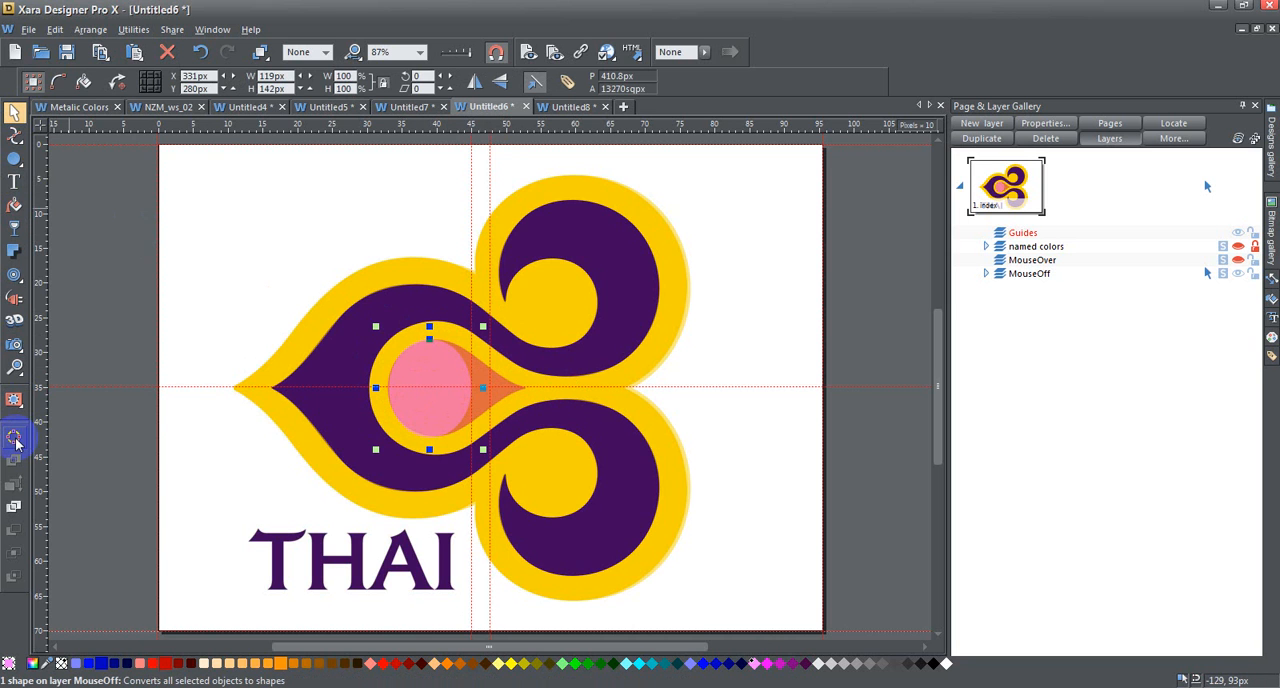
click(15, 135)
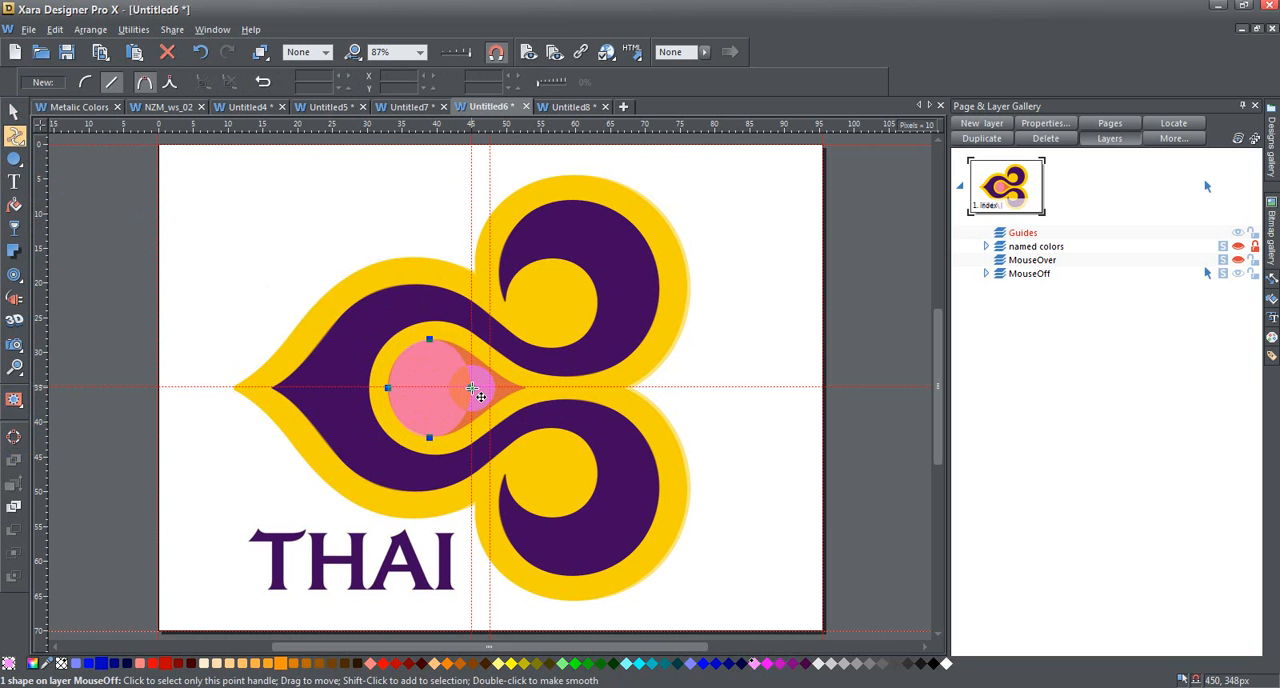
click(478, 396)
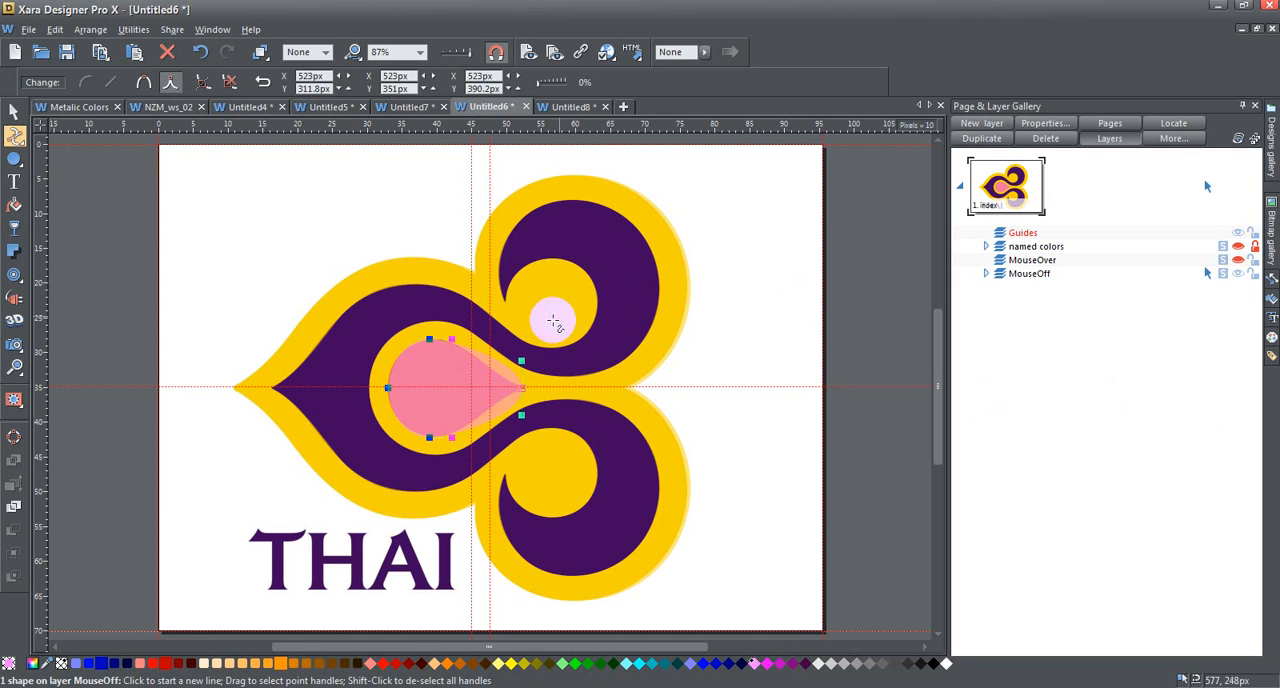
drag(522, 364, 498, 369)
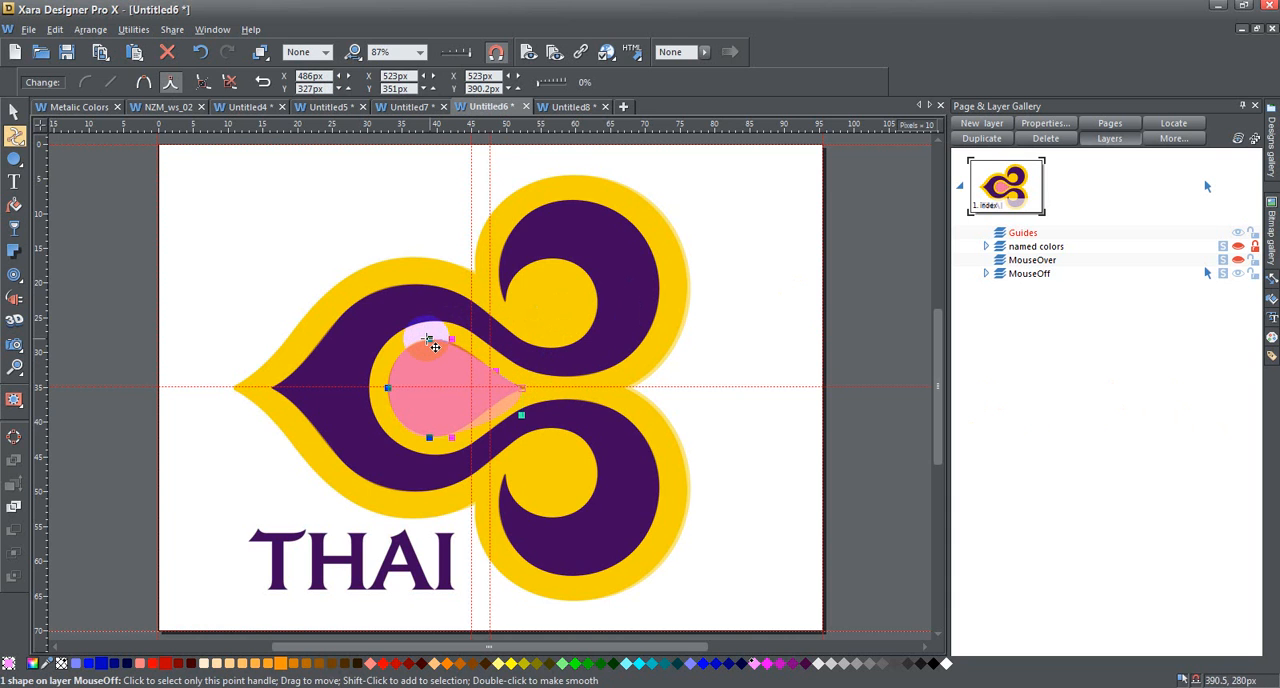
drag(520, 416, 502, 400)
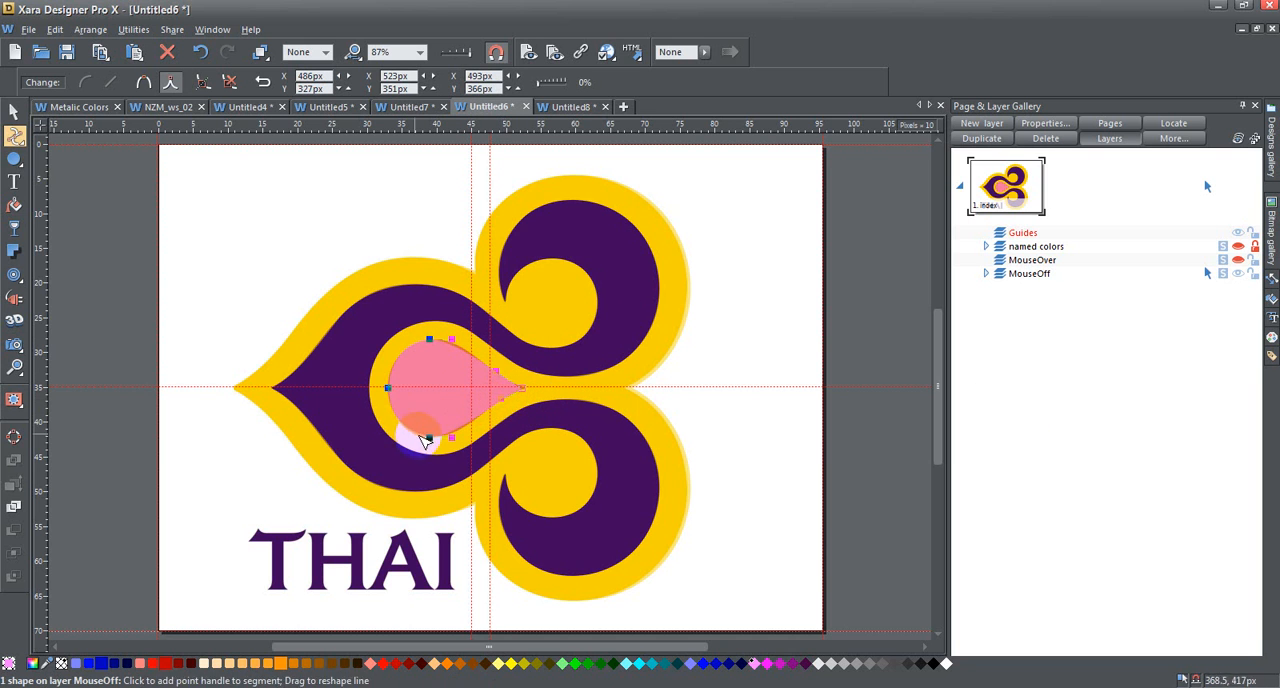
- Nudge the pink teardrop's lower point to X 395.5 px and its upper point to X 396.5 px
click(439, 447)
click(975, 449)
key(Right)
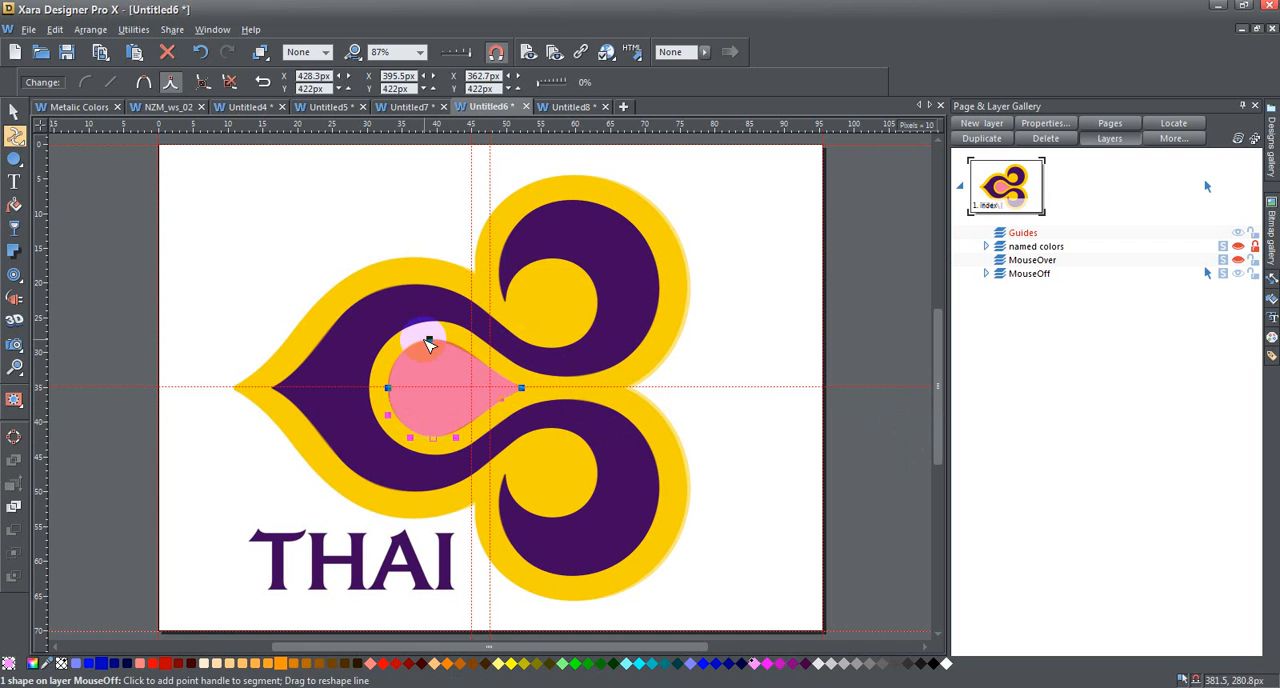
click(432, 341)
click(975, 420)
key(Right)
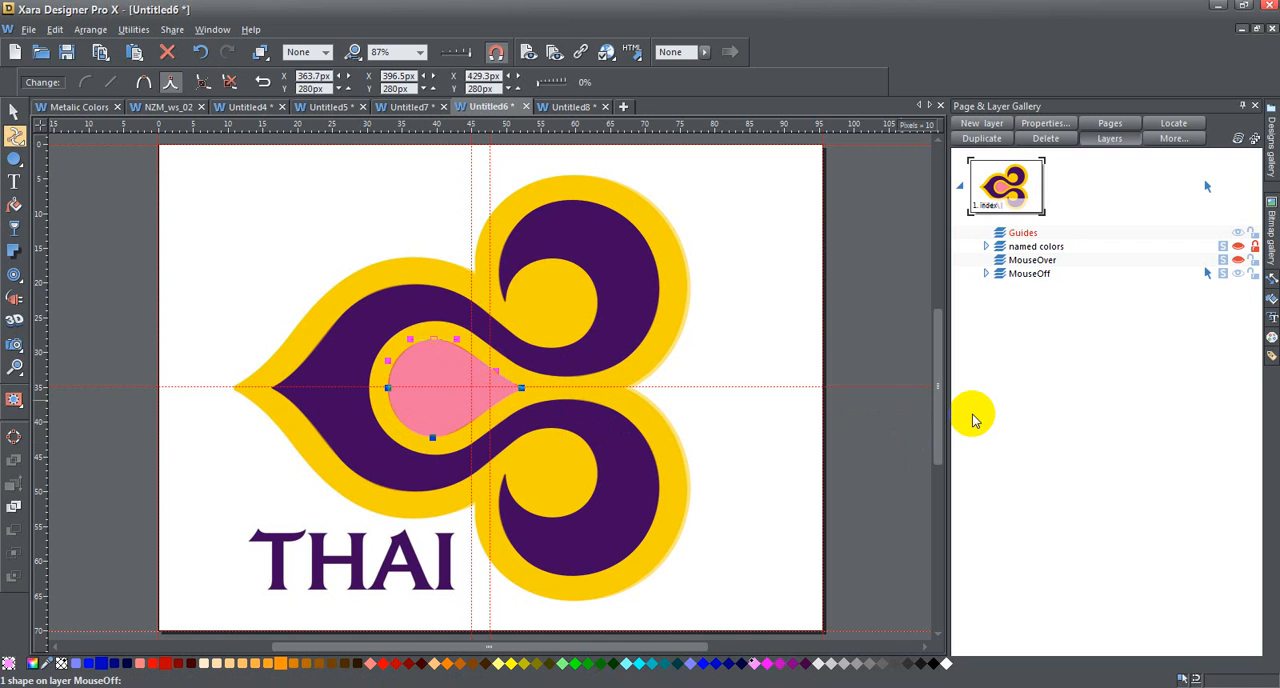
- Remove the transparency from the pink teardrop
click(20, 111)
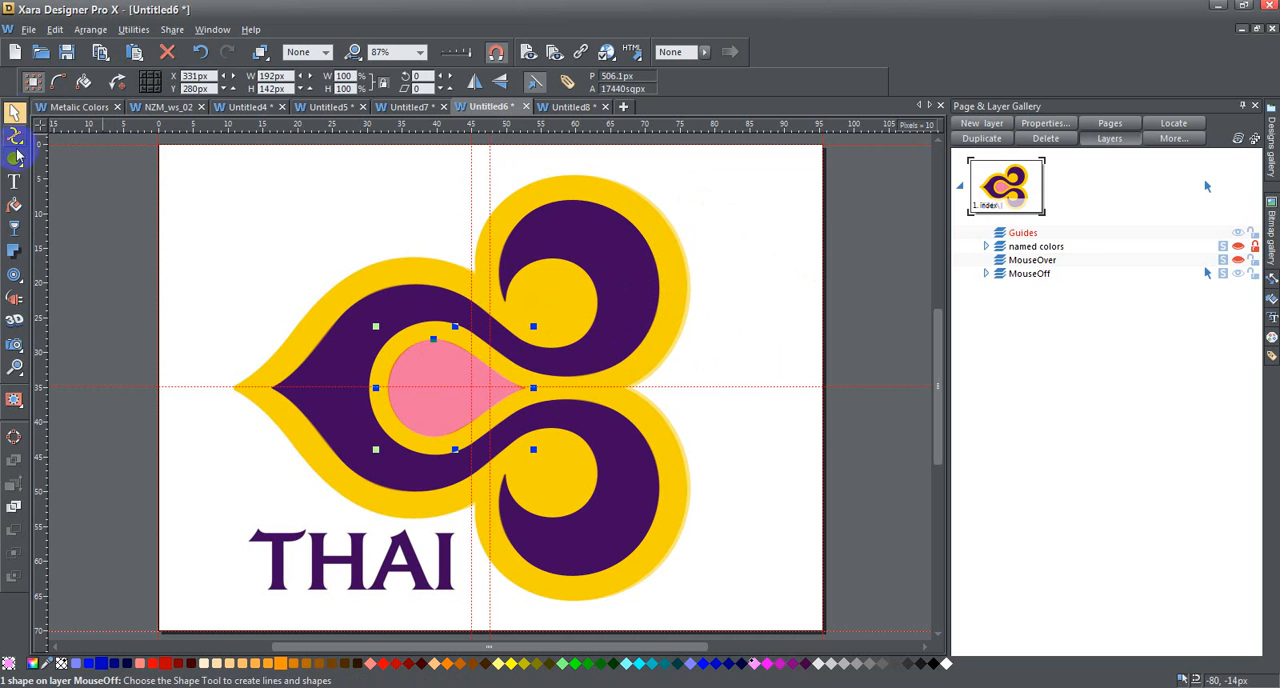
click(14, 228)
click(100, 81)
click(70, 95)
- Remove the transparency from the golden yellow border shape
click(14, 110)
click(617, 203)
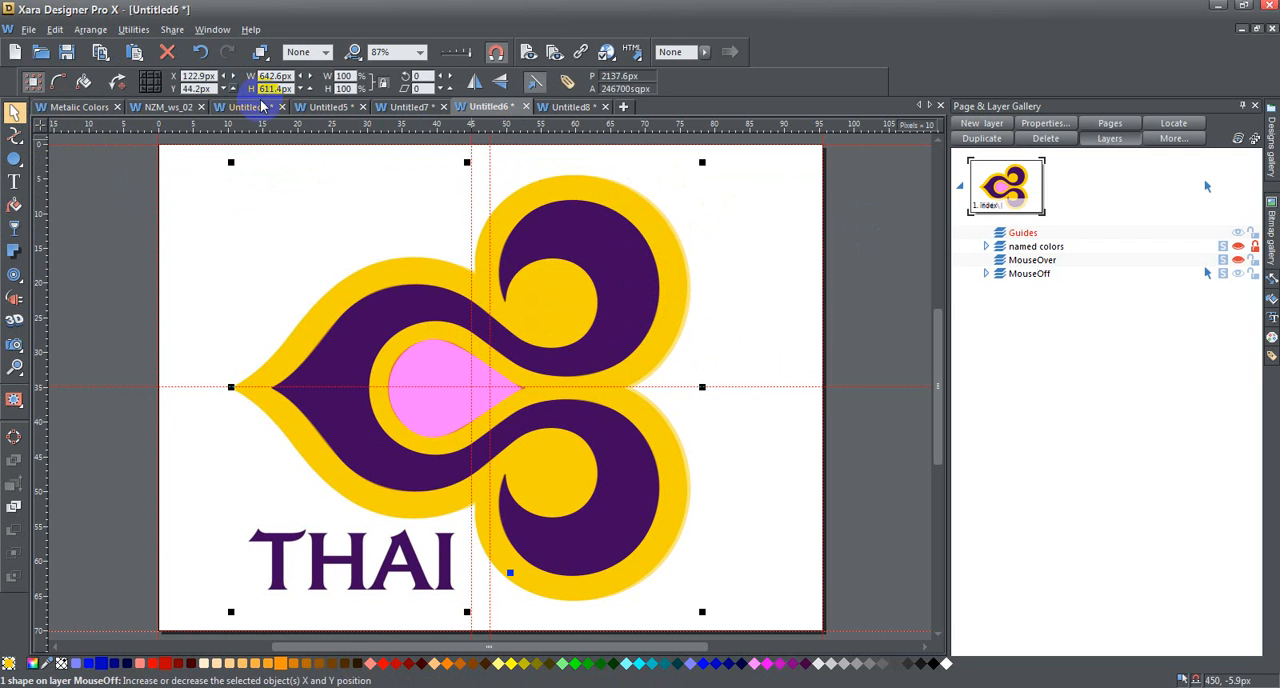
click(14, 228)
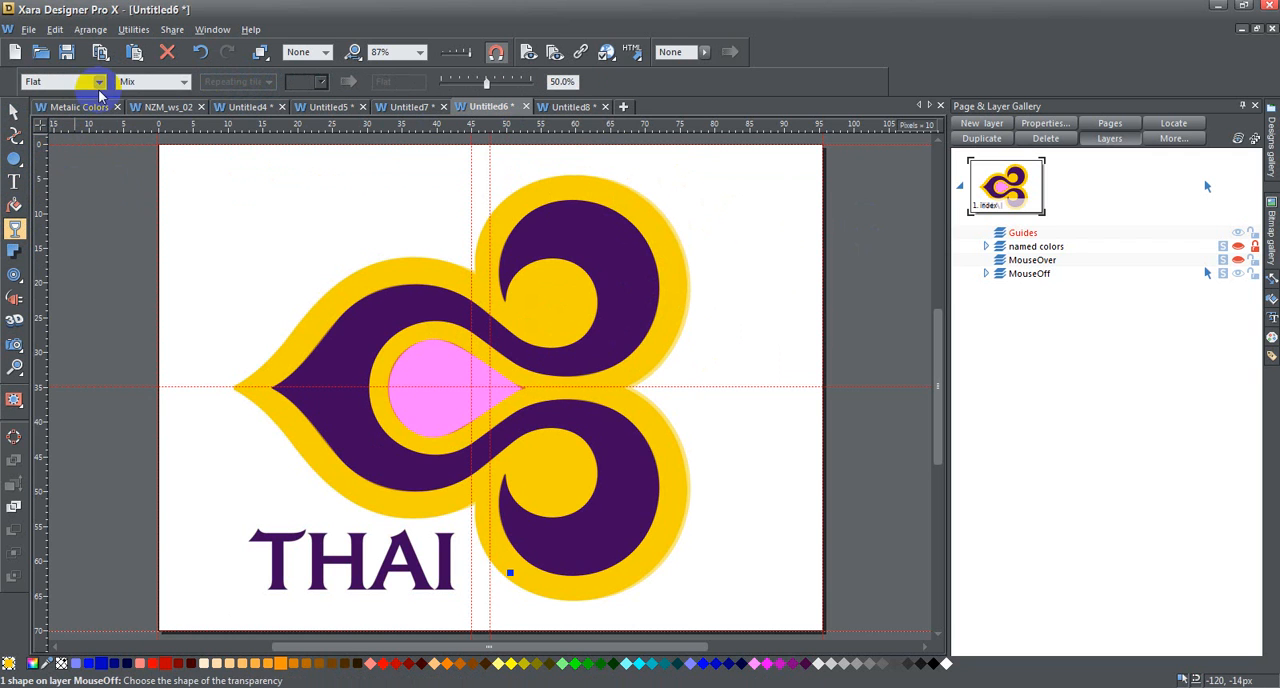
click(99, 84)
click(60, 97)
- Select the three traced shapes together with the original logo image and nudge them to X 137.8 px
click(91, 167)
key(F2)
drag(76, 155, 750, 606)
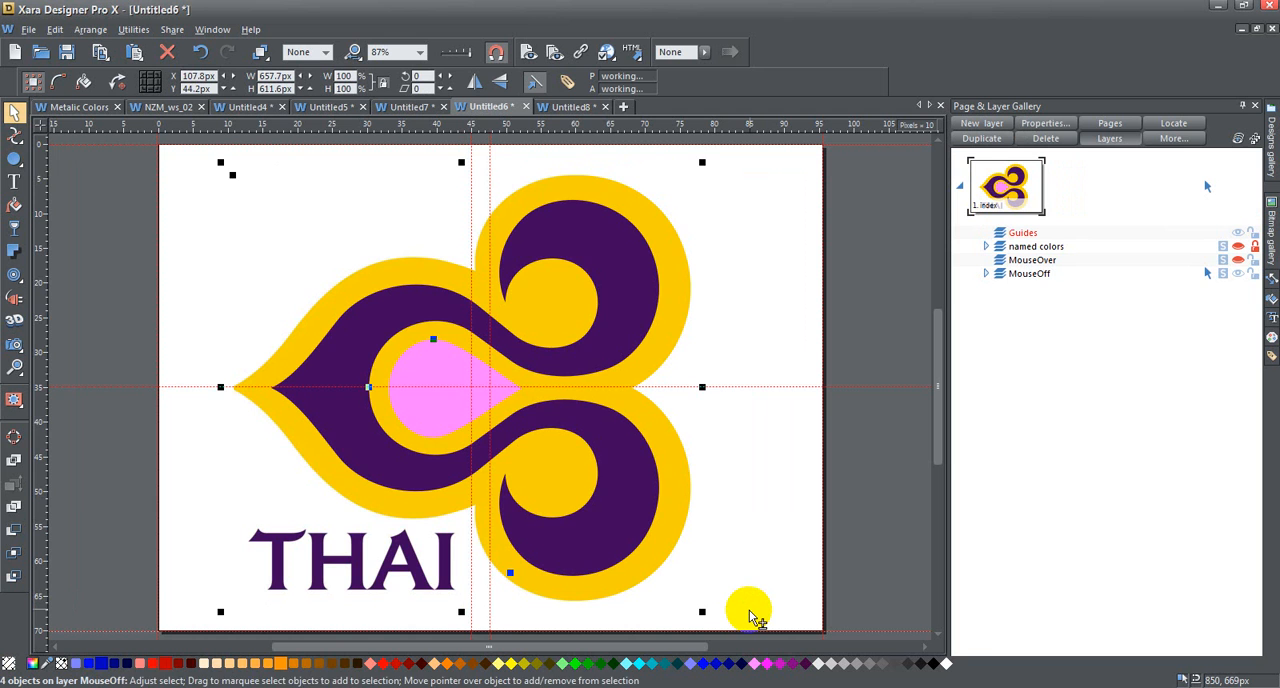
key(Right)
key(Right)
key(Right)
key(Right)
key(Right)
key(Right)
key(Right)
key(Right)
key(Right)
key(Right)
key(Right)
key(Right)
key(Right)
key(Right)
key(Right)
key(Right)
key(Right)
key(Right)
key(Right)
key(Right)
key(Left)
key(Left)
key(Left)
key(Left)
key(Left)
key(Left)
key(Left)
key(Left)
key(Left)
key(Left)
key(Left)
key(Left)
key(Left)
key(Left)
key(Left)
key(Left)
key(Left)
key(Left)
key(Left)
key(Right)
key(Right)
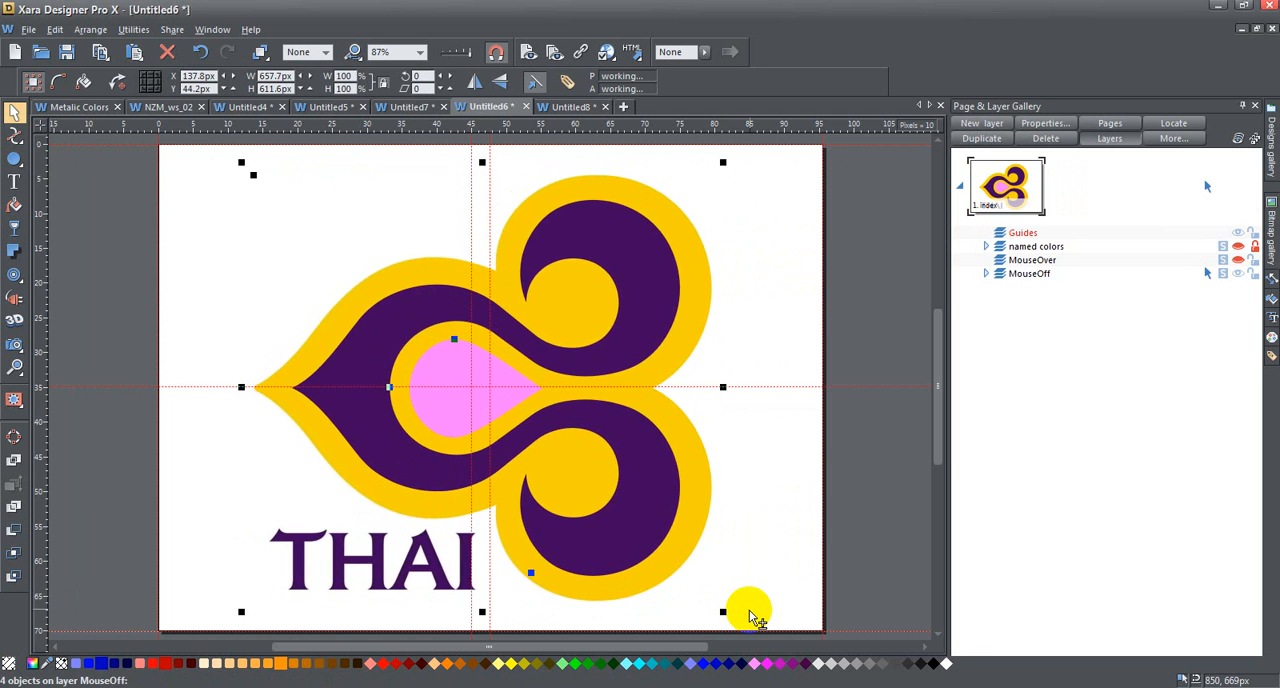
- Take the original logo image out of the selection and move only the three traced shapes to X 482.9 px
shift+click(287, 485)
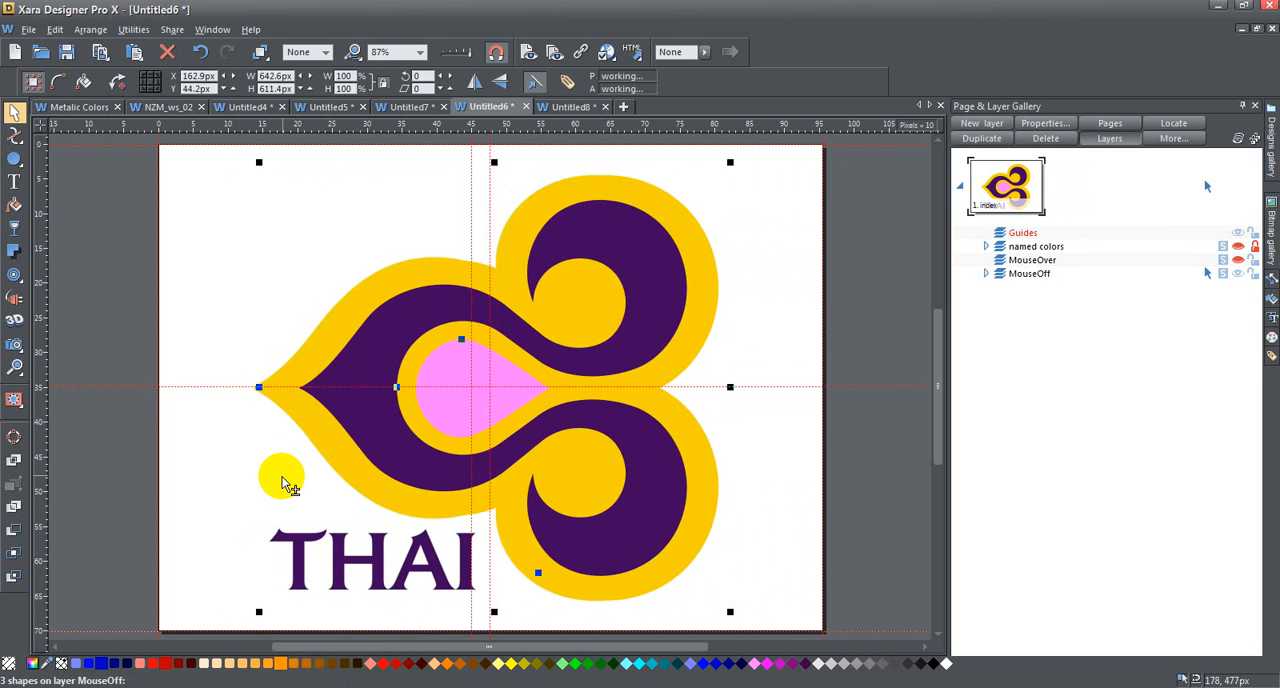
key(shift+Right)
key(shift+Right)
key(shift+Right)
key(shift+Right)
key(shift+Right)
key(shift+Right)
key(shift+Right)
key(shift+Right)
key(shift+Right)
key(shift+Right)
key(shift+Right)
key(shift+Right)
key(shift+Right)
key(shift+Right)
key(shift+Right)
key(shift+Right)
key(shift+Right)
key(shift+Right)
key(shift+Right)
key(shift+Right)
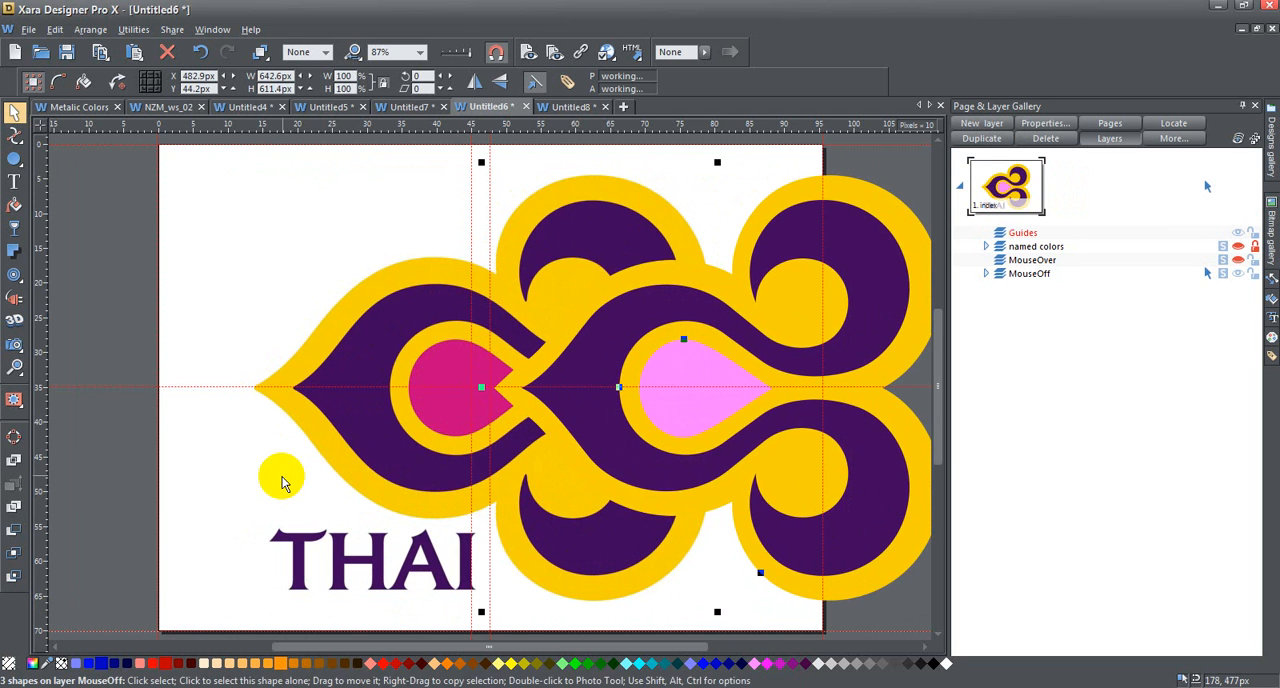
- Fill the light pink teardrop with the magenta sampled from the original logo's centre
click(857, 157)
click(683, 365)
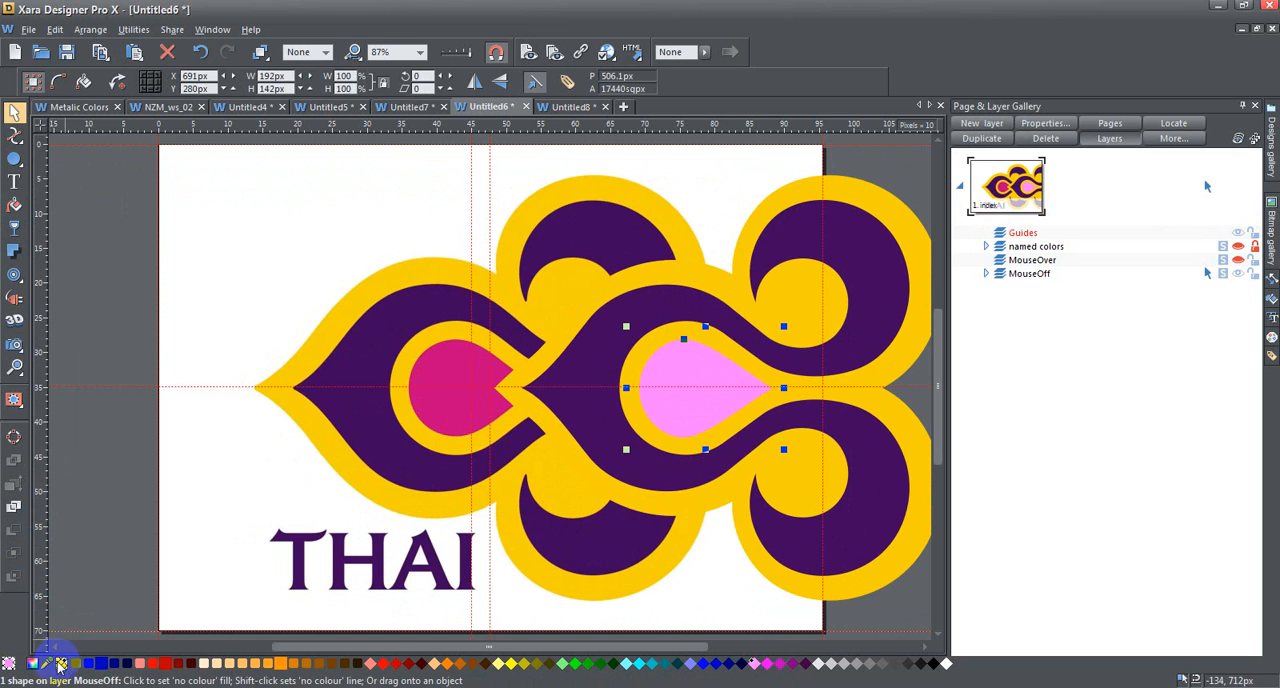
drag(47, 665, 443, 374)
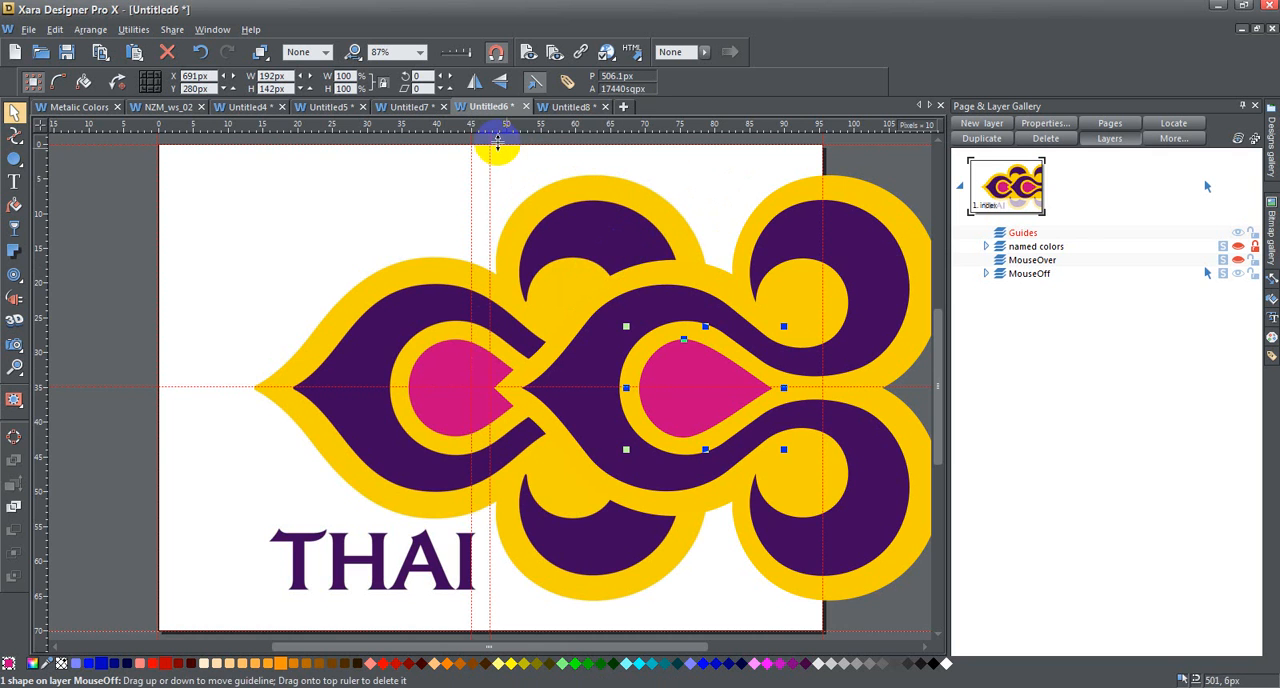
- Select the three traced shapes and move them clear of the original logo to X 762.9 px
scroll(600, 265, up, 2)
mouse_move(476, 231)
mouse_down()
mouse_move(528, 306)
mouse_move(837, 591)
mouse_move(951, 643)
mouse_move(810, 560)
mouse_move(801, 577)
mouse_up()
key(Right)
key(Right)
key(Right)
key(Right)
key(Right)
key(Right)
key(Right)
key(Right)
key(Right)
key(Right)
key(Right)
key(Right)
key(Right)
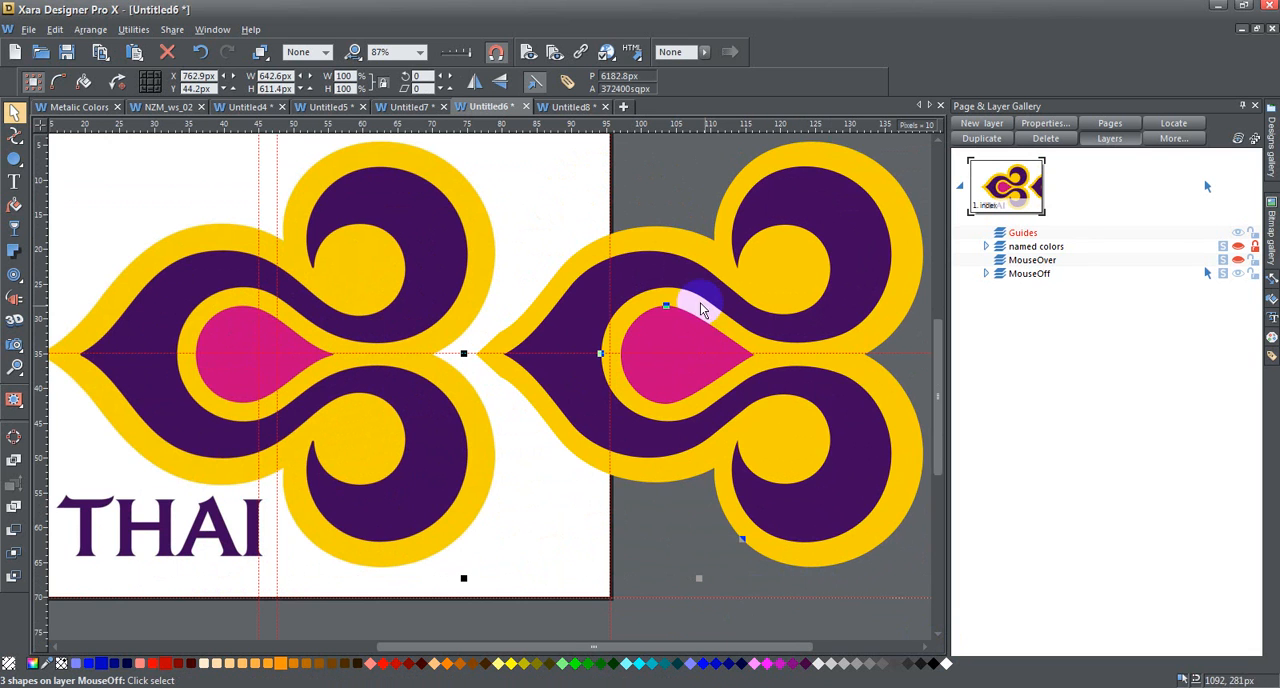
- Inspect the point handles of the three traced shapes and clear the selection
click(15, 134)
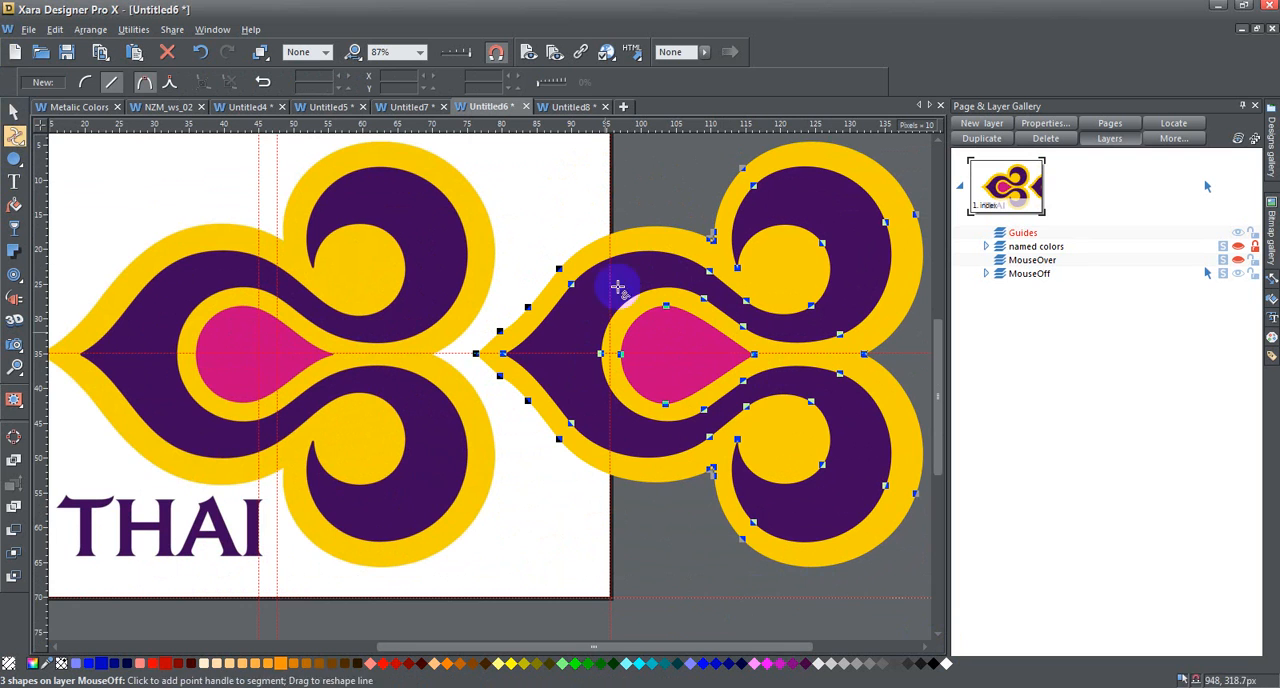
click(15, 111)
click(636, 510)
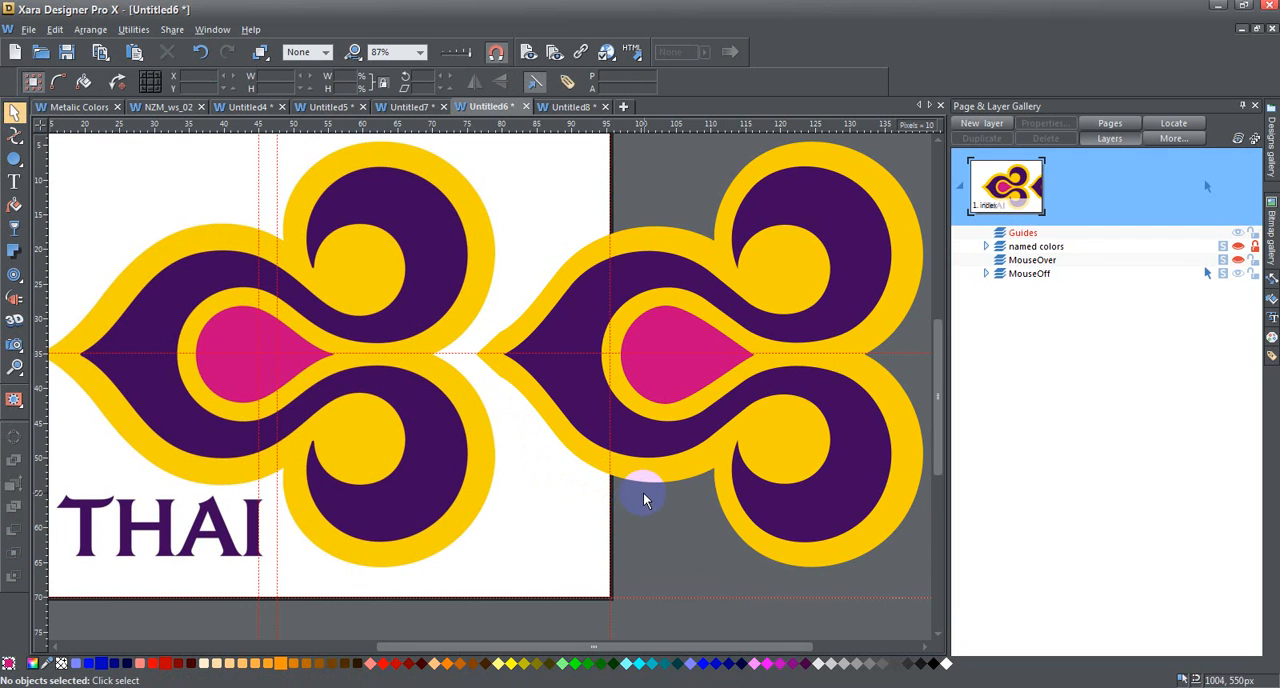